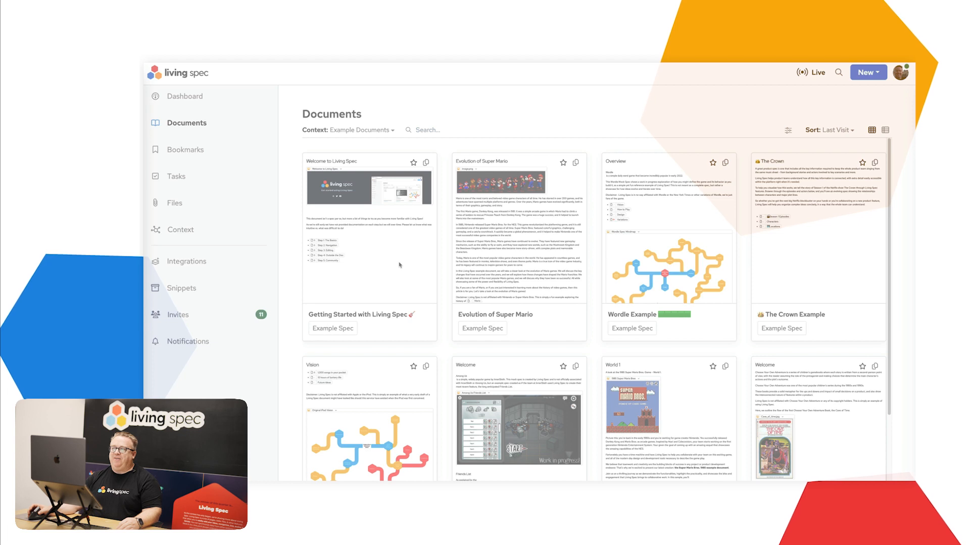
- Find the Super Mario Bros. 1985 example among the documents and open it
{"action": "scroll", "coordinate": [399, 267], "scroll_direction": "down", "scroll_amount": 1}
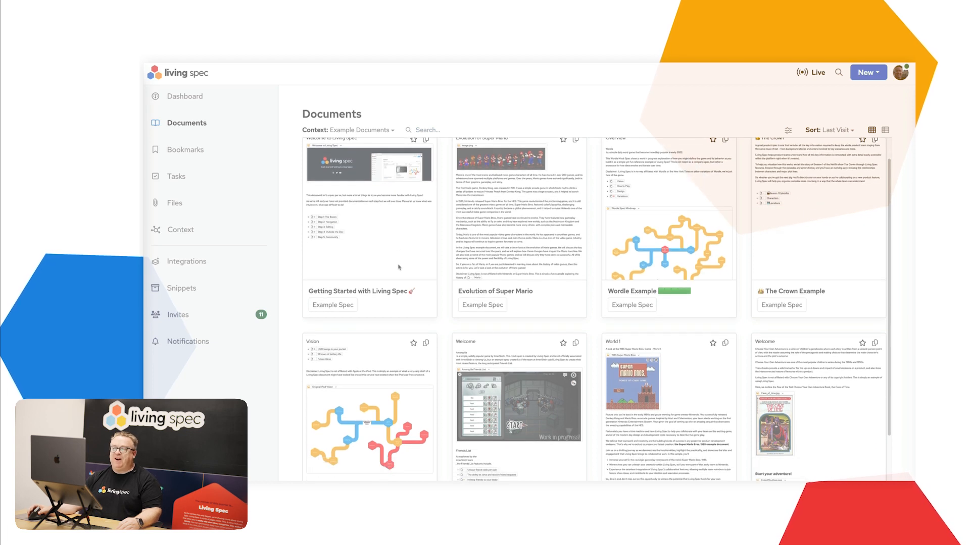
{"action": "mouse_move", "coordinate": [626, 478]}
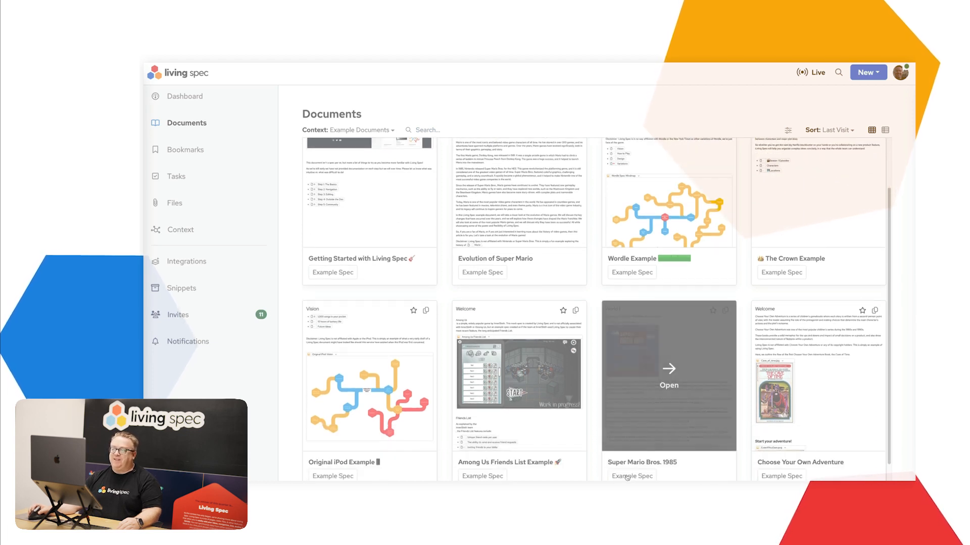
{"action": "left_click", "coordinate": [665, 388]}
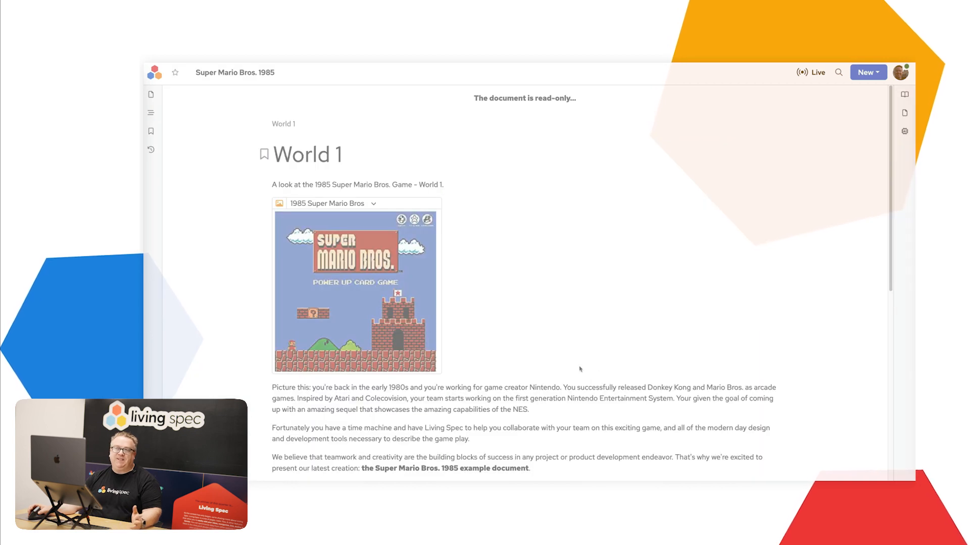
- Follow the Premise link in the World 1 outline, and from there open the linked Mario page
{"action": "scroll", "coordinate": [572, 364], "scroll_direction": "down", "scroll_amount": 6}
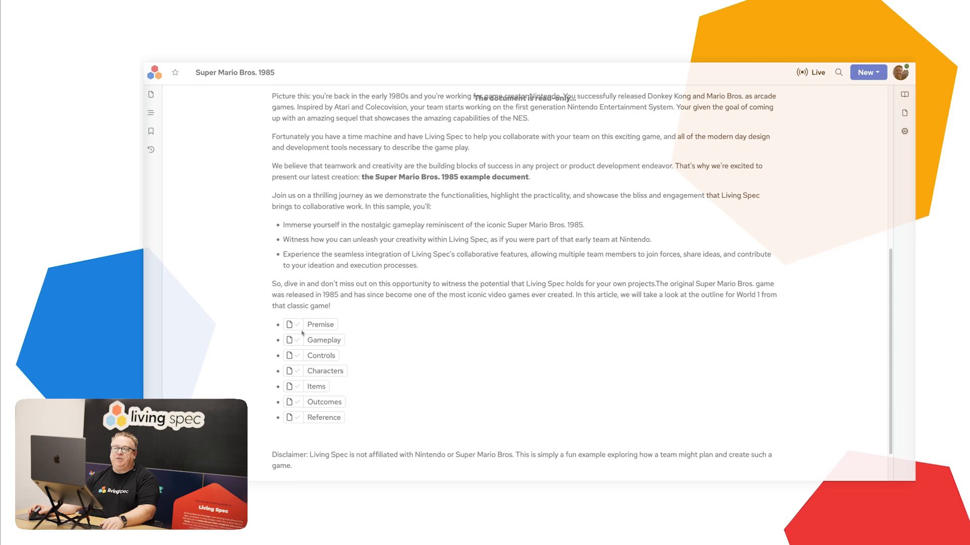
{"action": "left_click", "coordinate": [320, 324]}
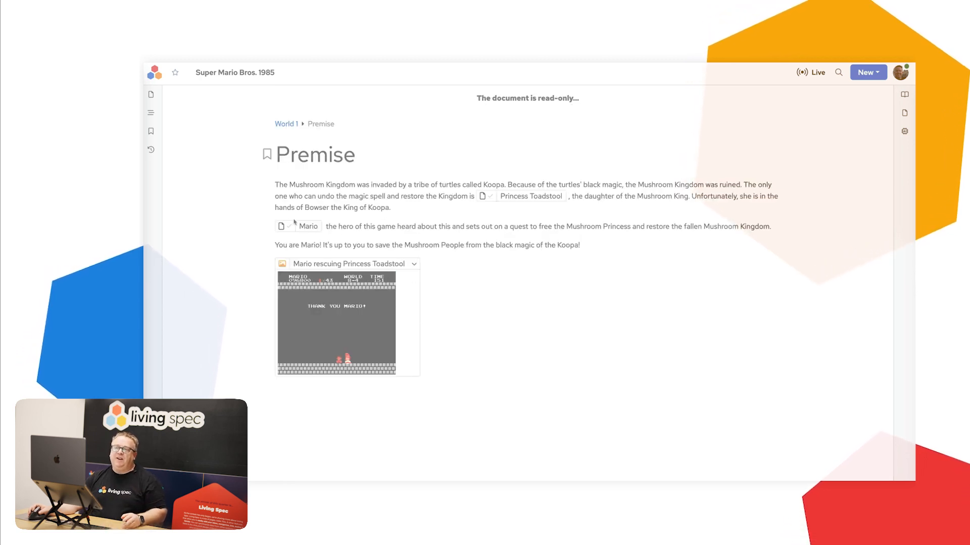
{"action": "left_click", "coordinate": [316, 230]}
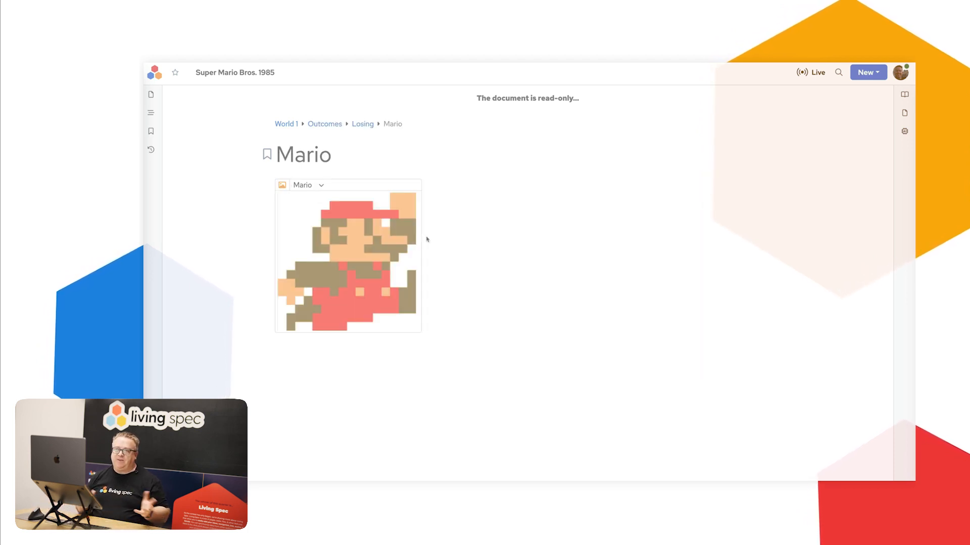
- Review the Mario page's details and the pages that reference it, and return to the World 1 page
{"action": "left_click", "coordinate": [906, 113]}
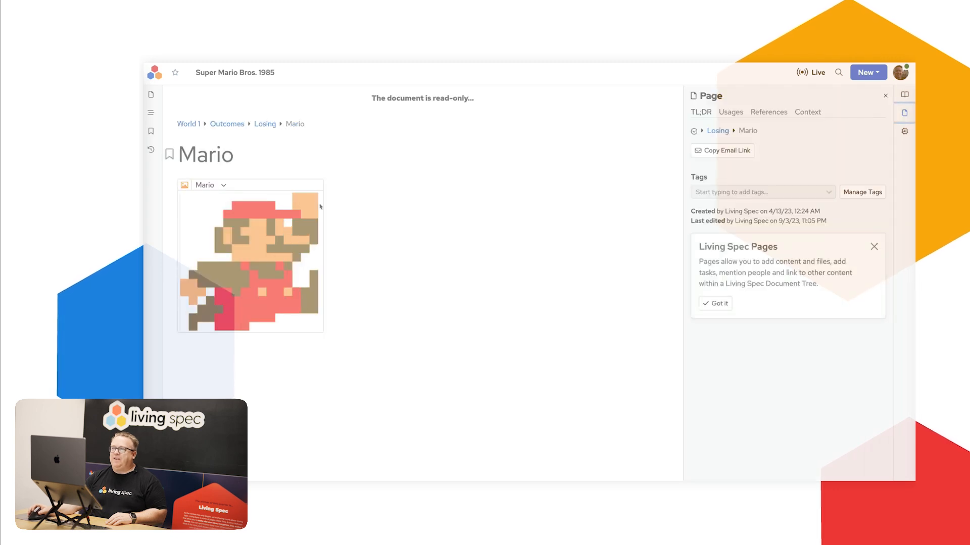
{"action": "left_click", "coordinate": [766, 112]}
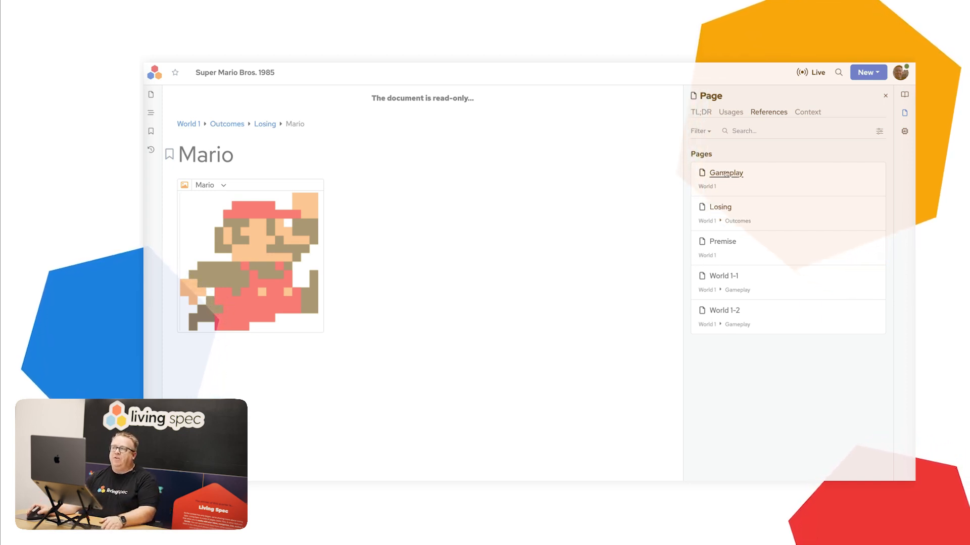
{"action": "left_click", "coordinate": [701, 111]}
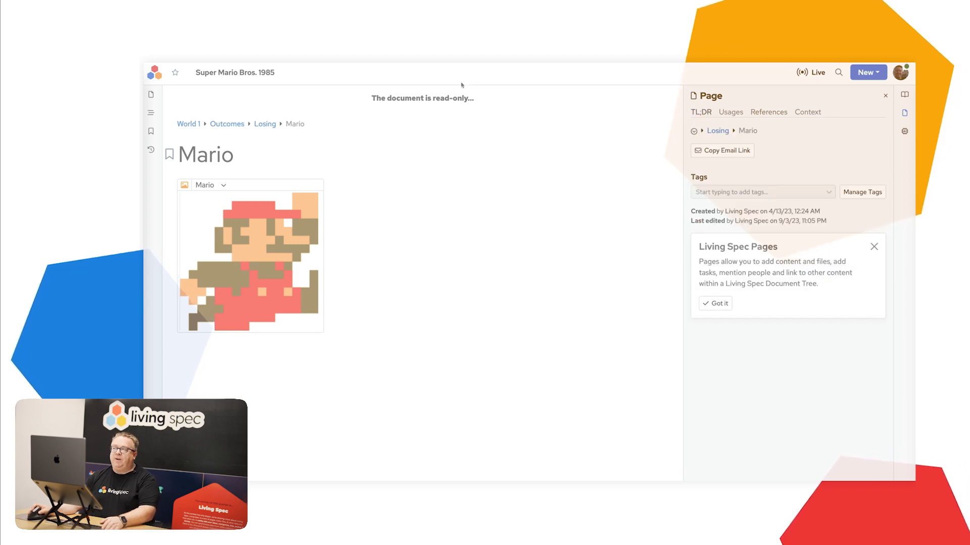
{"action": "left_click", "coordinate": [188, 123]}
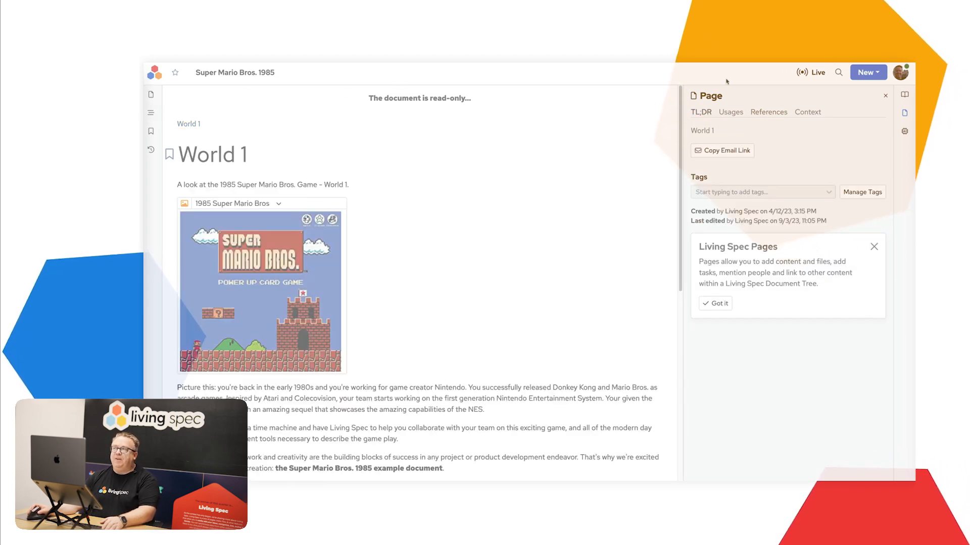
- Create a new blank document named "Example Spec Document" under the default account
{"action": "left_click", "coordinate": [878, 73]}
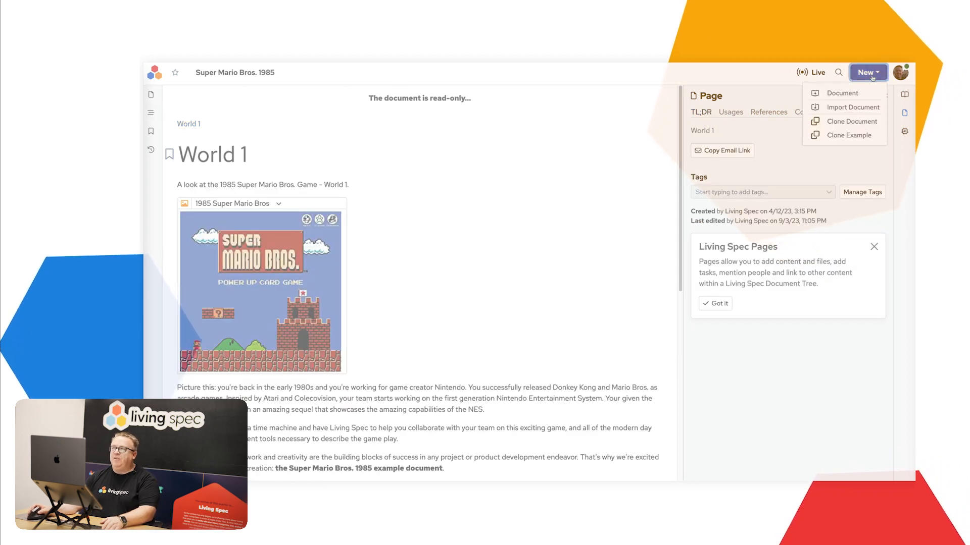
{"action": "left_click", "coordinate": [842, 94]}
{"action": "left_click", "coordinate": [458, 247]}
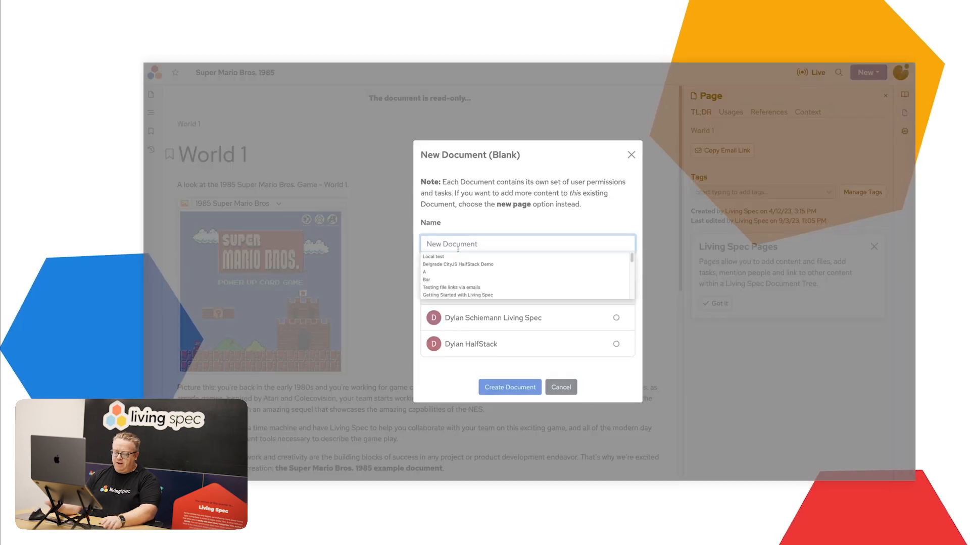
{"action": "type", "text": "Example"}
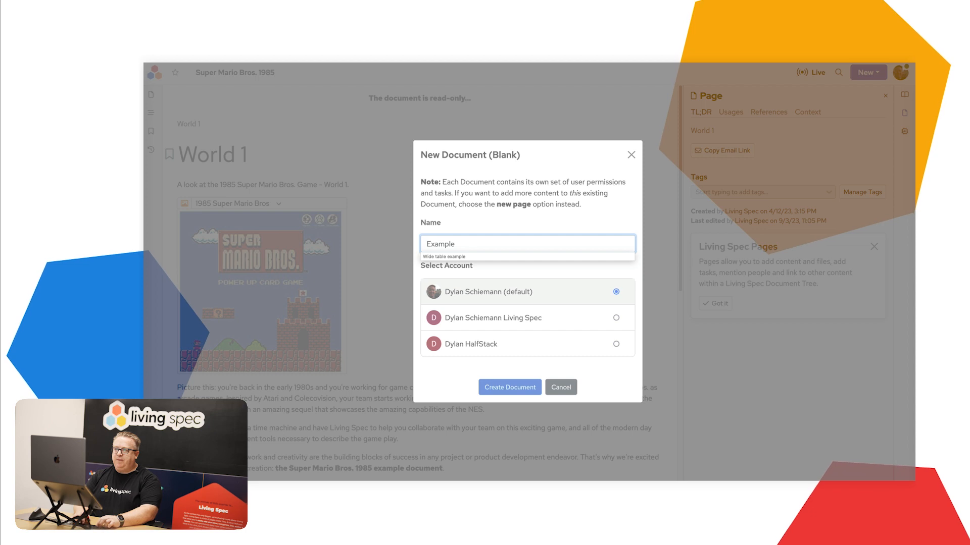
{"action": "type", "text": " Spec Document"}
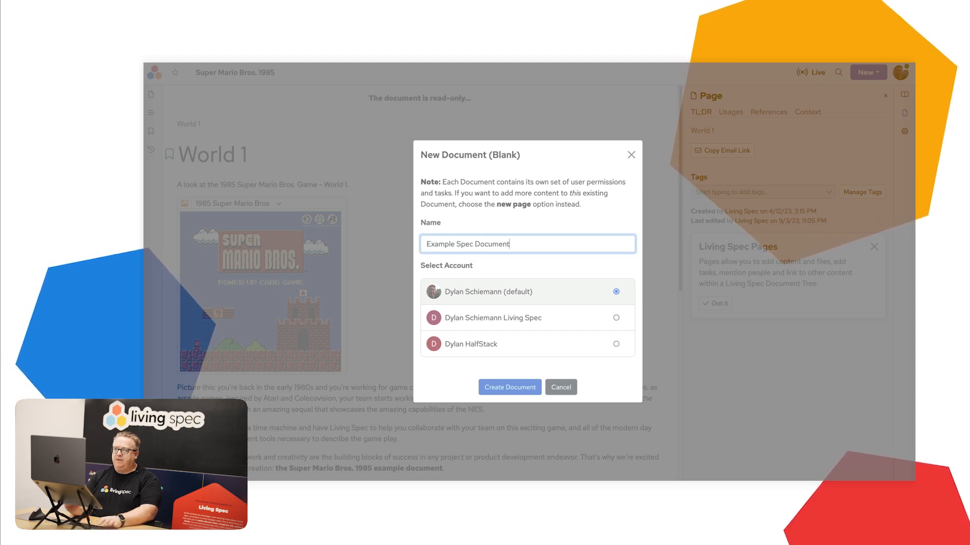
{"action": "left_click", "coordinate": [499, 387]}
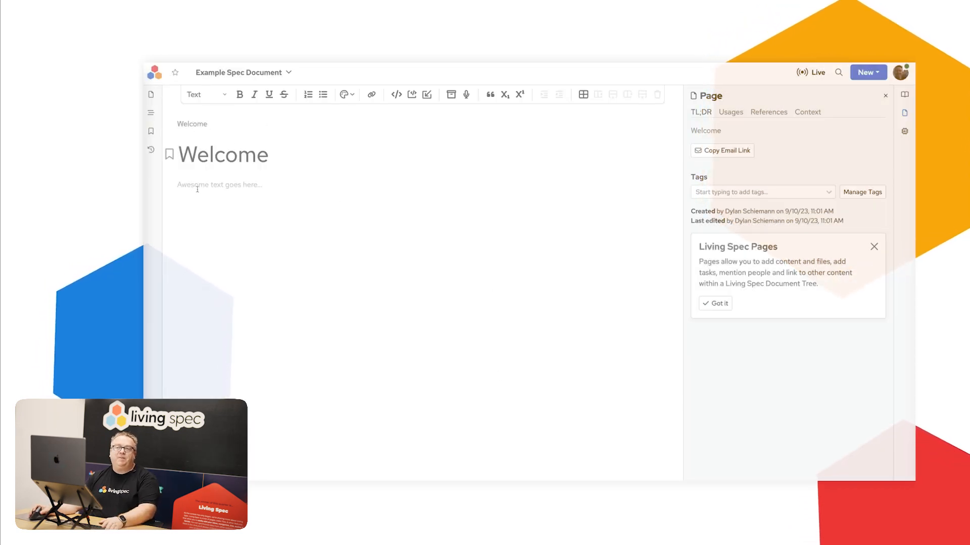
- Rename the Welcome page as "Index Page" and place the cursor in its empty body
{"action": "double_click", "coordinate": [201, 150]}
{"action": "type", "text": "In"}
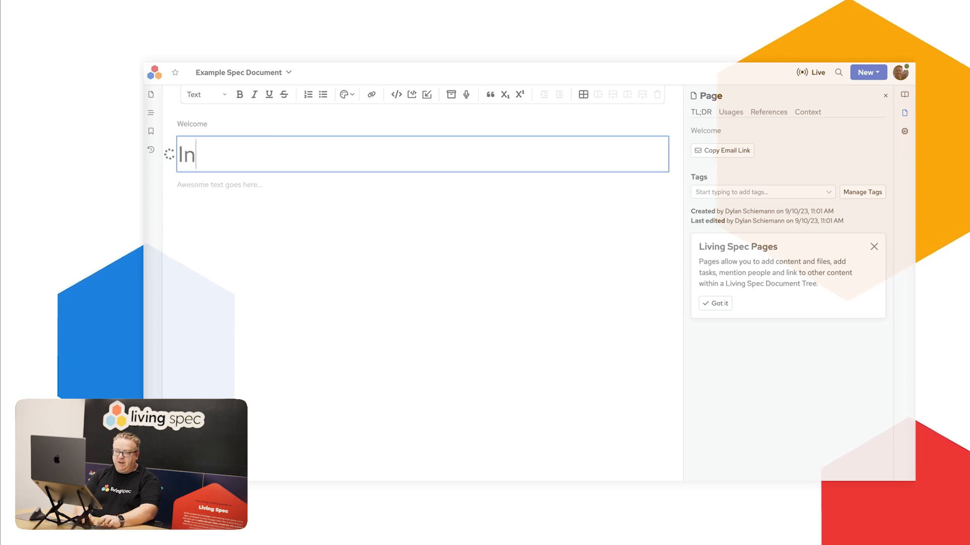
{"action": "type", "text": "dex Page"}
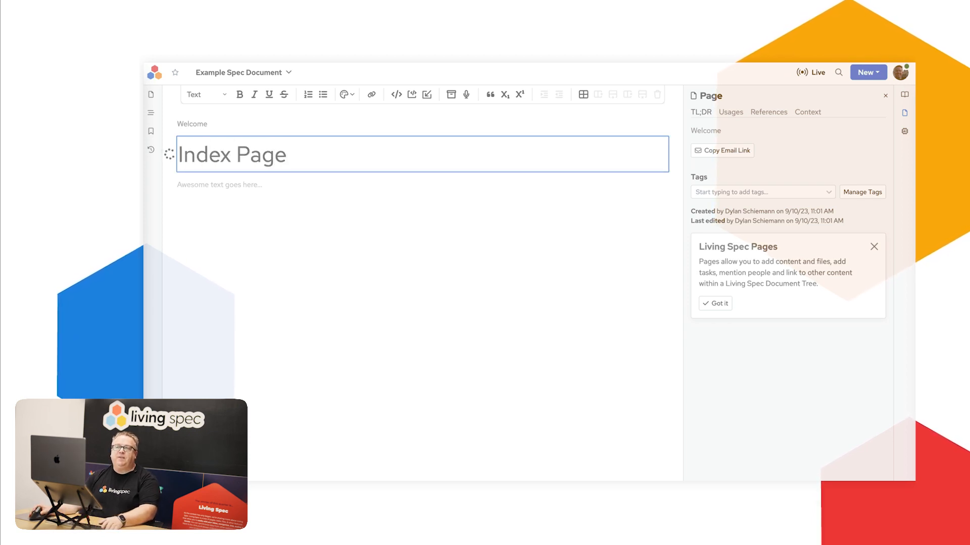
{"action": "key", "text": "Return"}
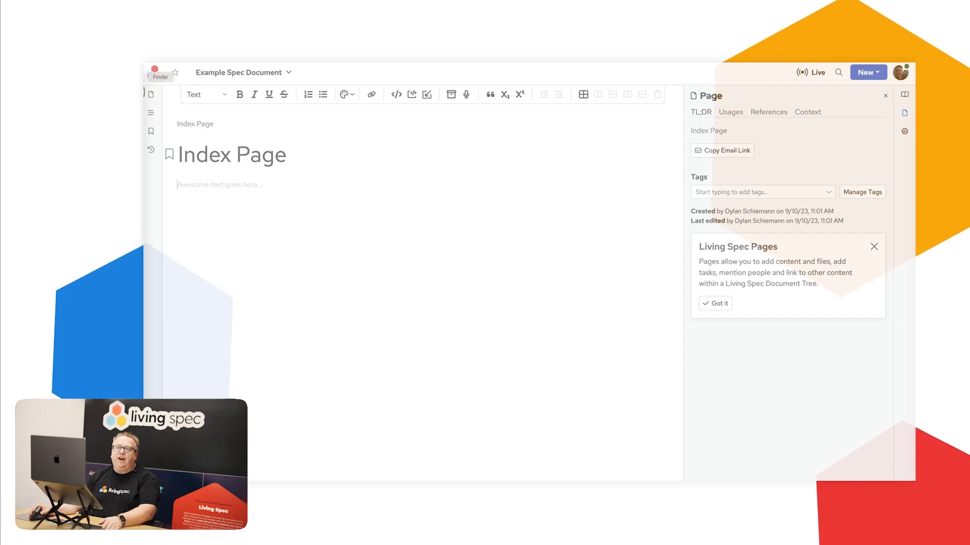
{"action": "left_click", "coordinate": [198, 186]}
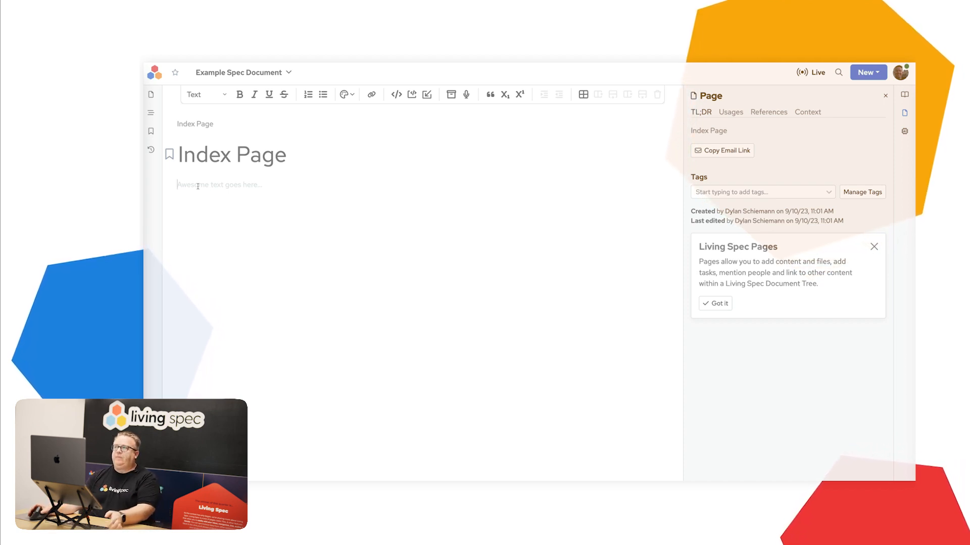
- Examine the document's sharing settings, including the invitation roles, open invite links, collaborators and cloning
{"action": "left_click", "coordinate": [905, 95]}
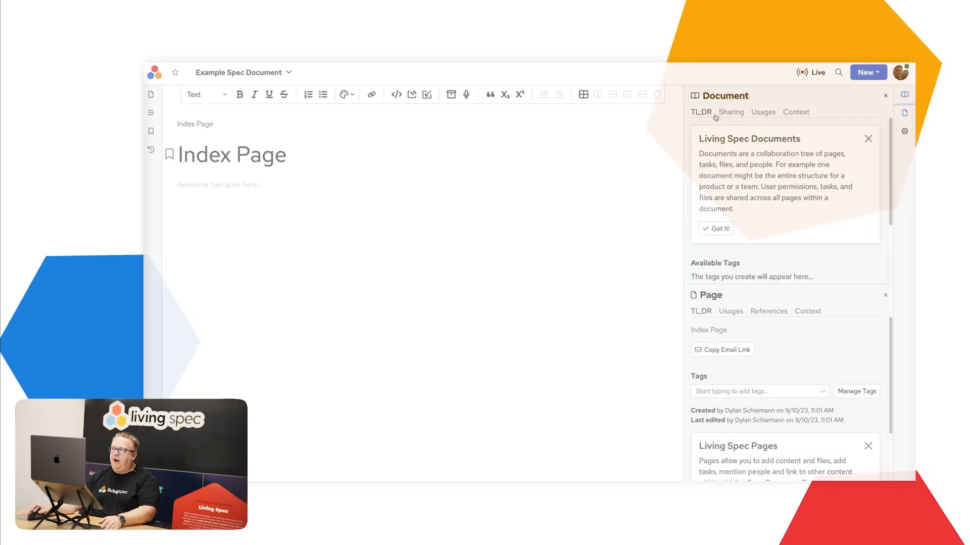
{"action": "left_click", "coordinate": [727, 113]}
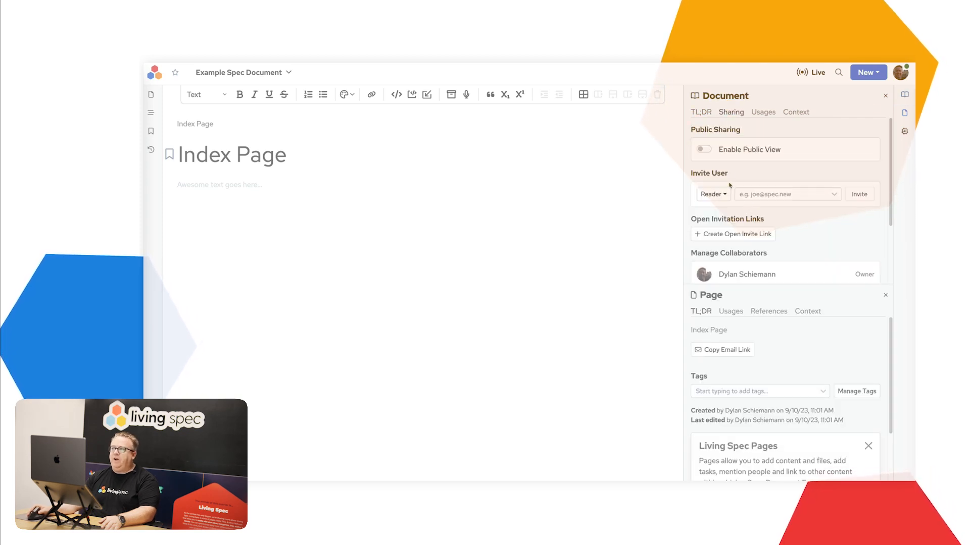
{"action": "left_click", "coordinate": [713, 195]}
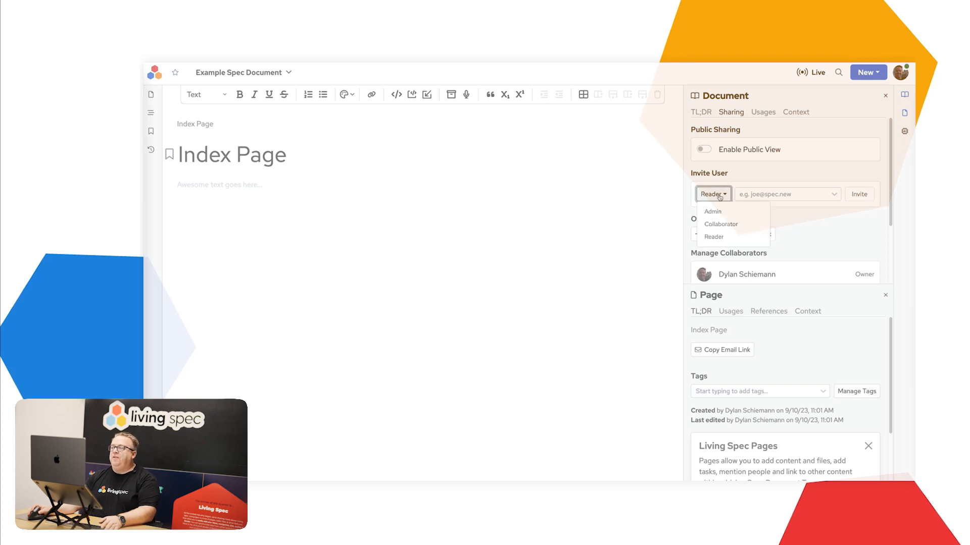
{"action": "left_click", "coordinate": [740, 179]}
{"action": "scroll", "coordinate": [772, 215], "scroll_direction": "down", "scroll_amount": 2}
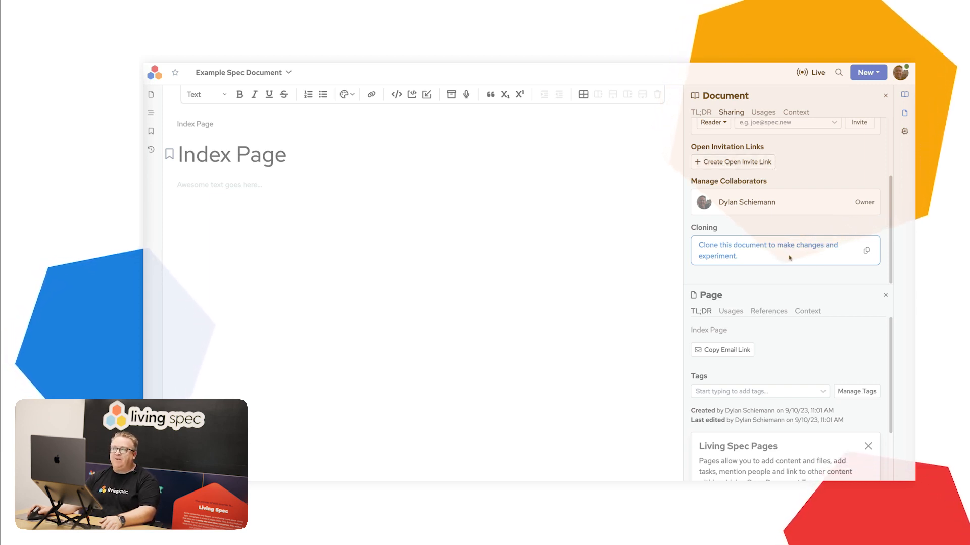
{"action": "scroll", "coordinate": [785, 202], "scroll_direction": "up", "scroll_amount": 2}
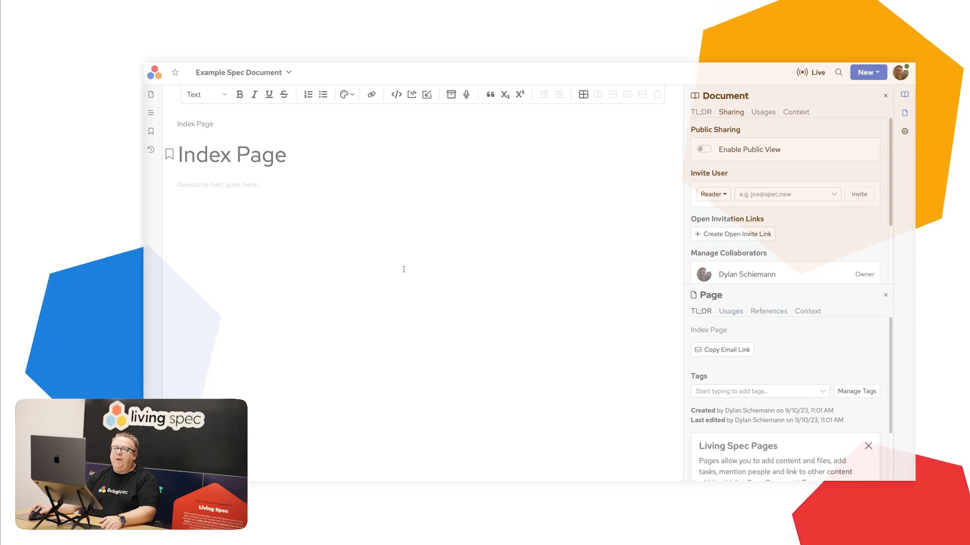
- Add a bulleted list to the Index Page body with the items Roadmap, Planning and Use Cases
{"action": "left_click", "coordinate": [212, 186]}
{"action": "type", "text": "-"}
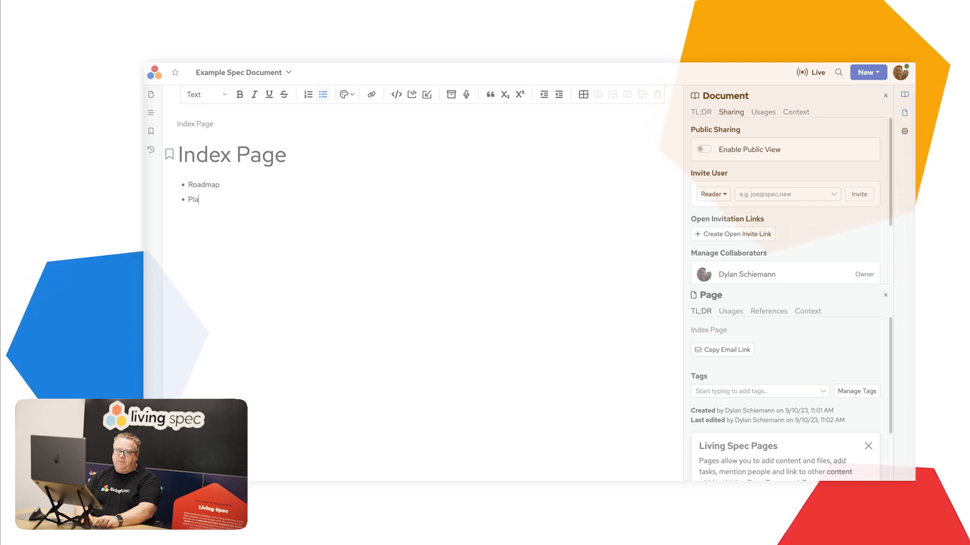
{"action": "type", "text": "nning"}
{"action": "key", "text": "Return"}
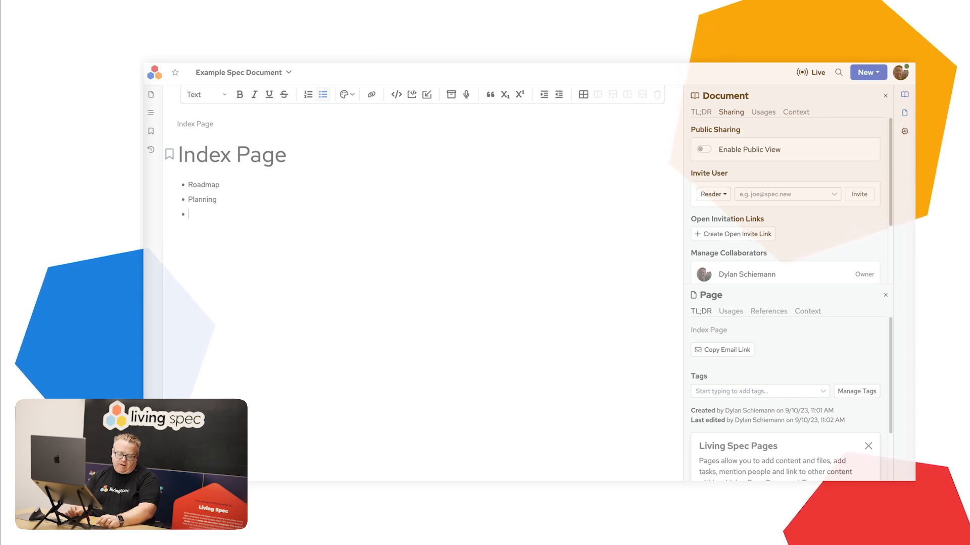
{"action": "type", "text": "Use Cases"}
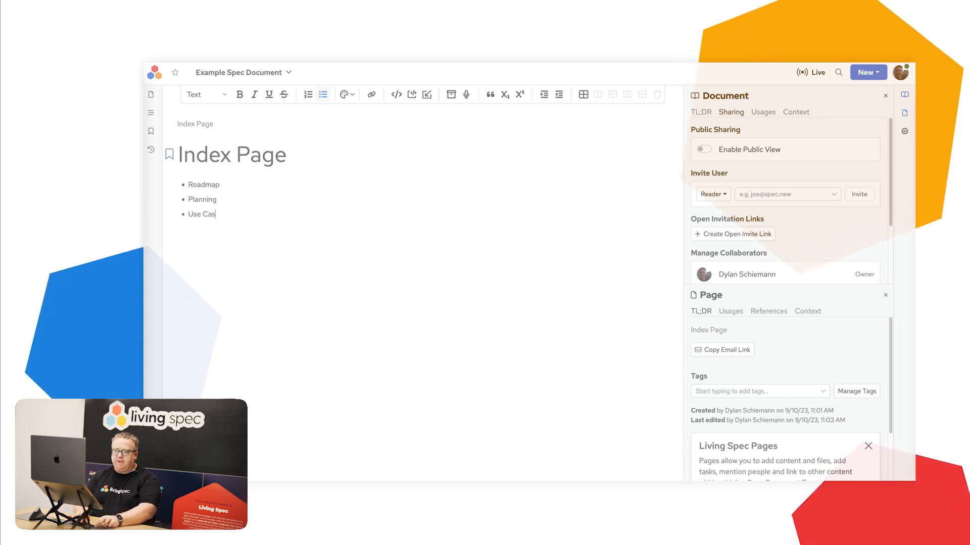
- Convert all three list items into linked pages and display the document's context map
{"action": "key", "text": "shift+Up"}
{"action": "key", "text": "shift+Up"}
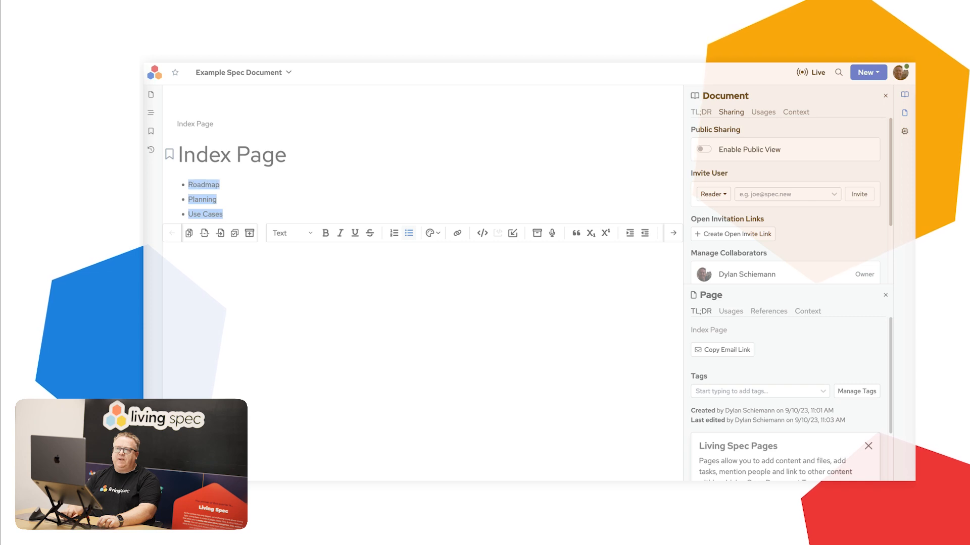
{"action": "left_click", "coordinate": [189, 234]}
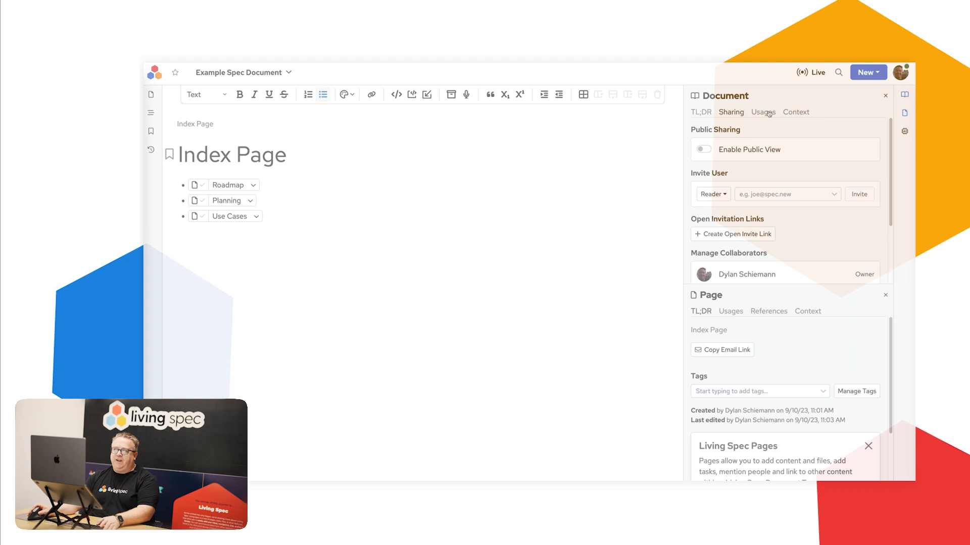
{"action": "left_click", "coordinate": [795, 112]}
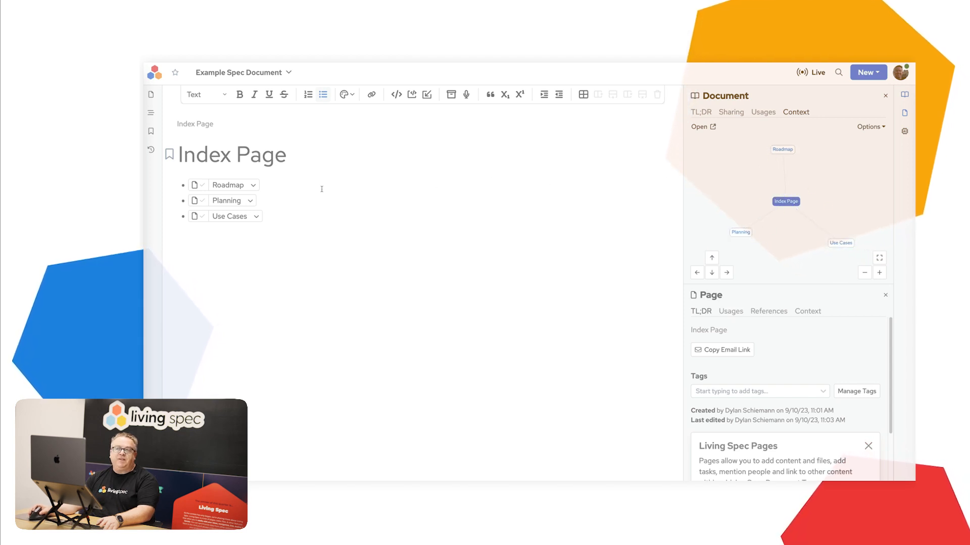
- Open the Use Cases page and insert the built-in "Use Case Example" snippet into its empty body
{"action": "left_click", "coordinate": [225, 218]}
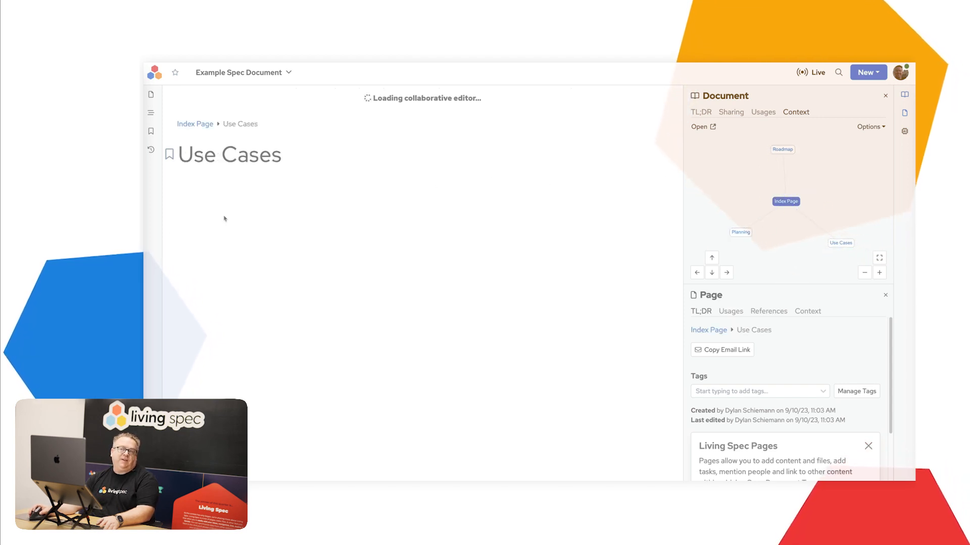
{"action": "left_click", "coordinate": [230, 187]}
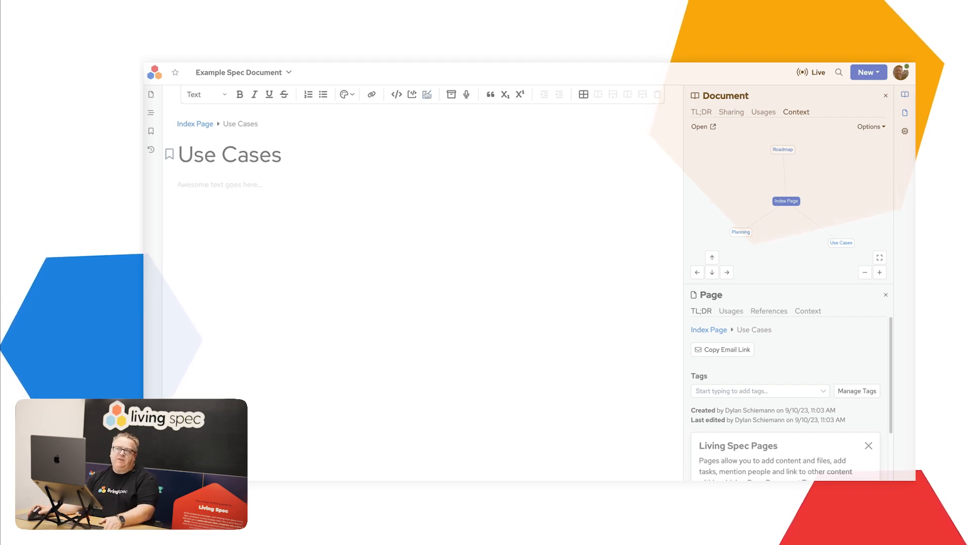
{"action": "left_click", "coordinate": [452, 96]}
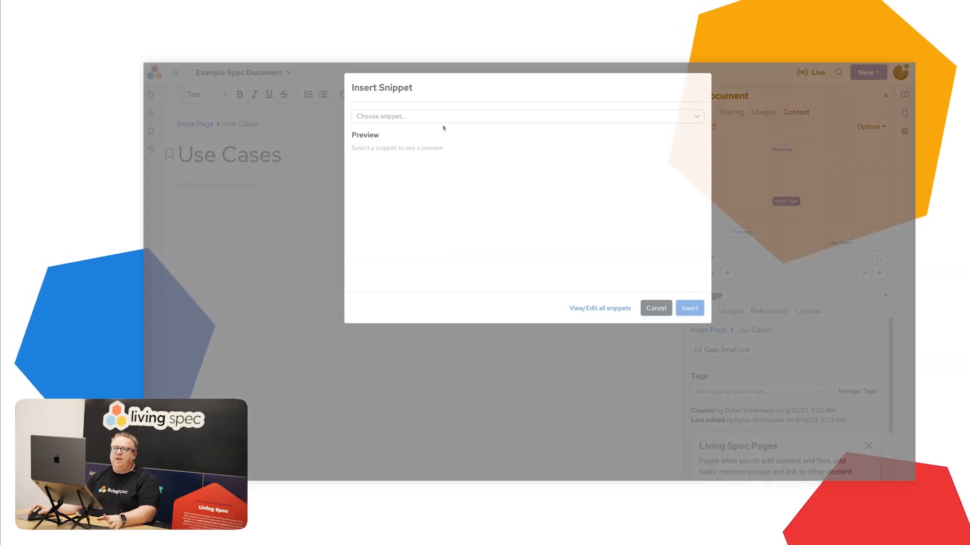
{"action": "left_click", "coordinate": [443, 119]}
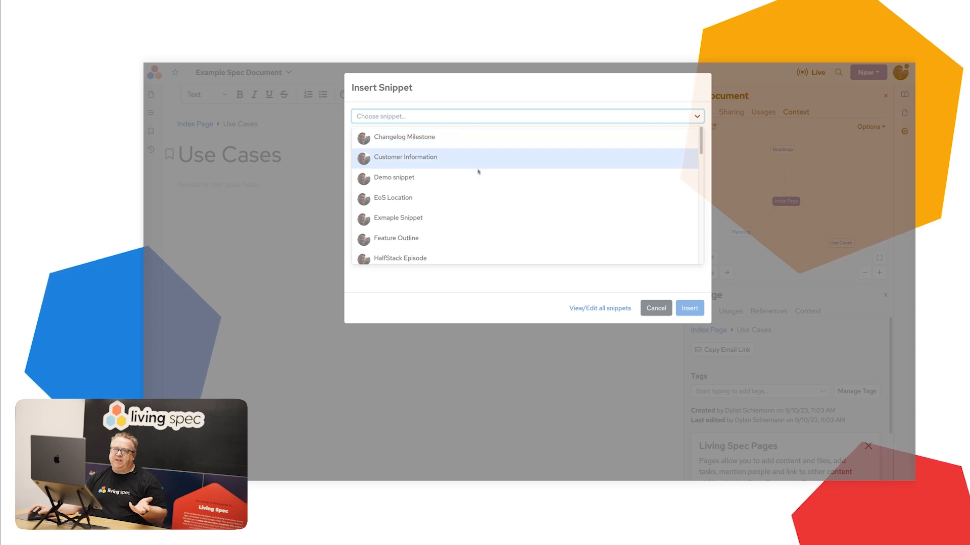
{"action": "scroll", "coordinate": [480, 178], "scroll_direction": "down", "scroll_amount": 2}
{"action": "scroll", "coordinate": [481, 179], "scroll_direction": "down", "scroll_amount": 5}
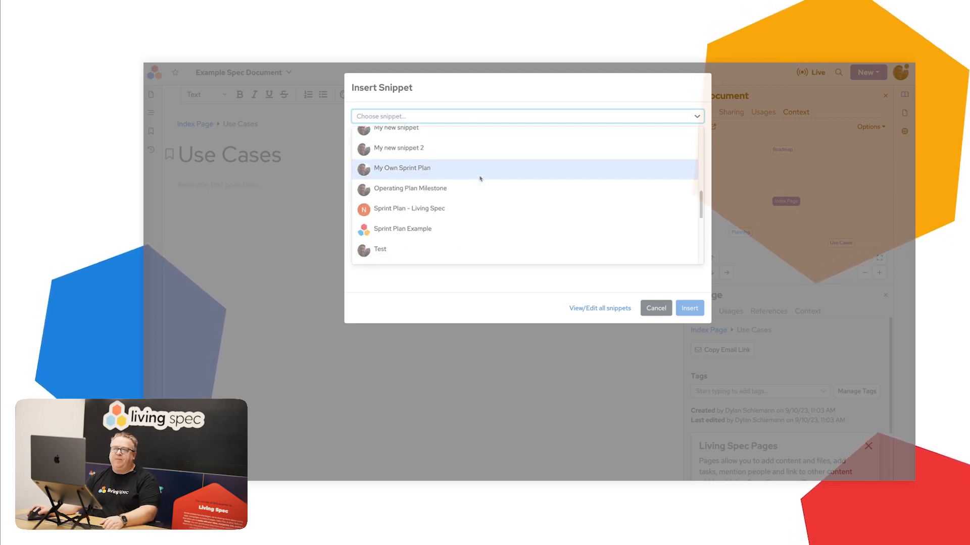
{"action": "scroll", "coordinate": [482, 182], "scroll_direction": "down", "scroll_amount": 3}
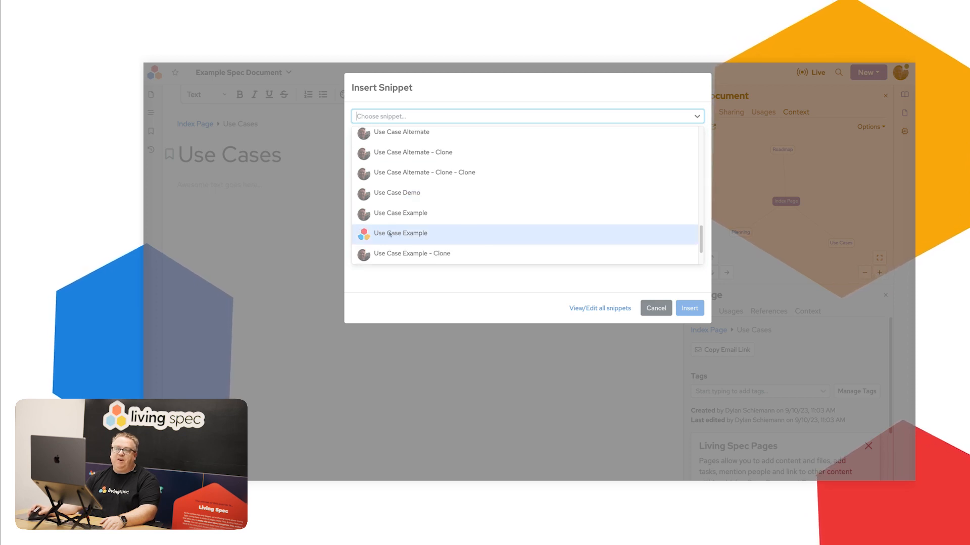
{"action": "left_click", "coordinate": [355, 233]}
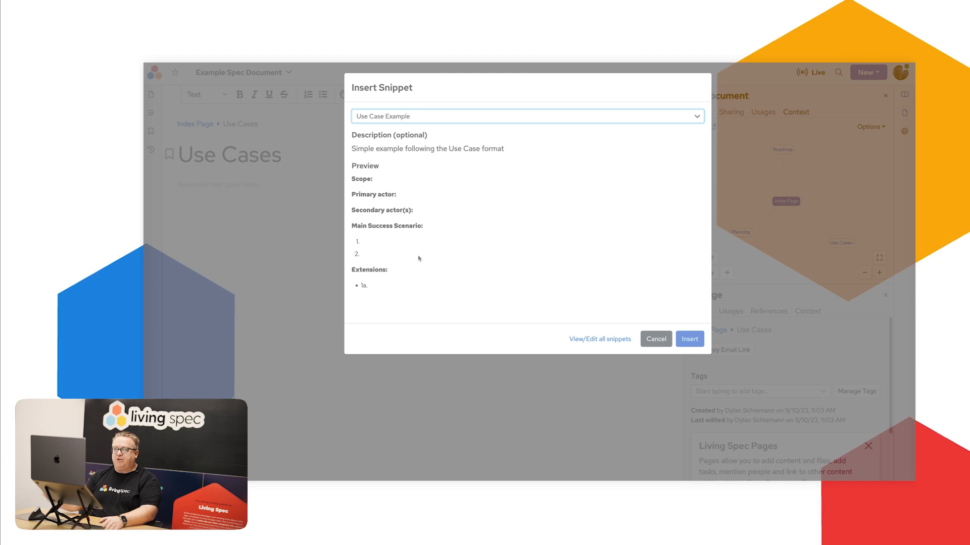
{"action": "left_click", "coordinate": [697, 344]}
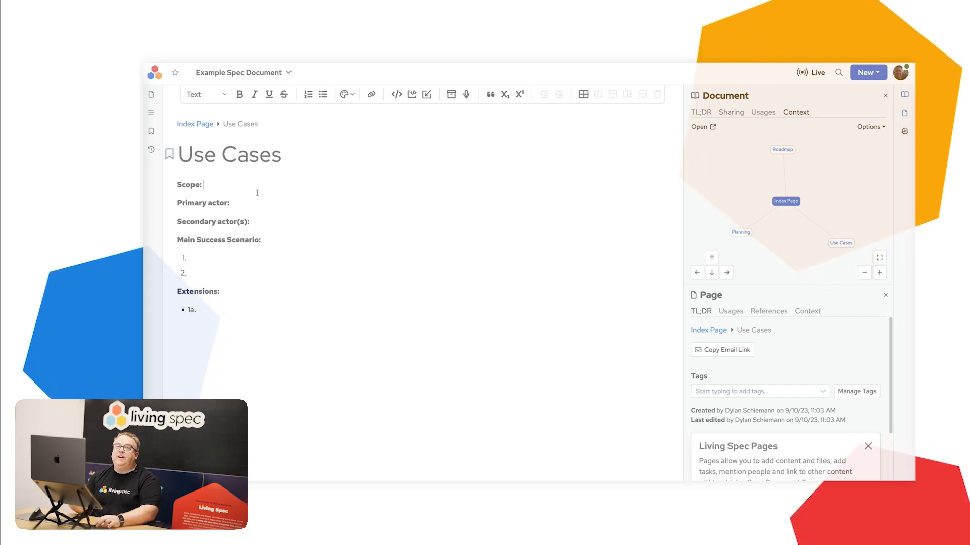
- Fill in the Scope as "Living Spec Product", the Primary actor as "Author, Collaborator" and the Secondary actor(s) as "System, Integration"
{"action": "type", "text": "Liv"}
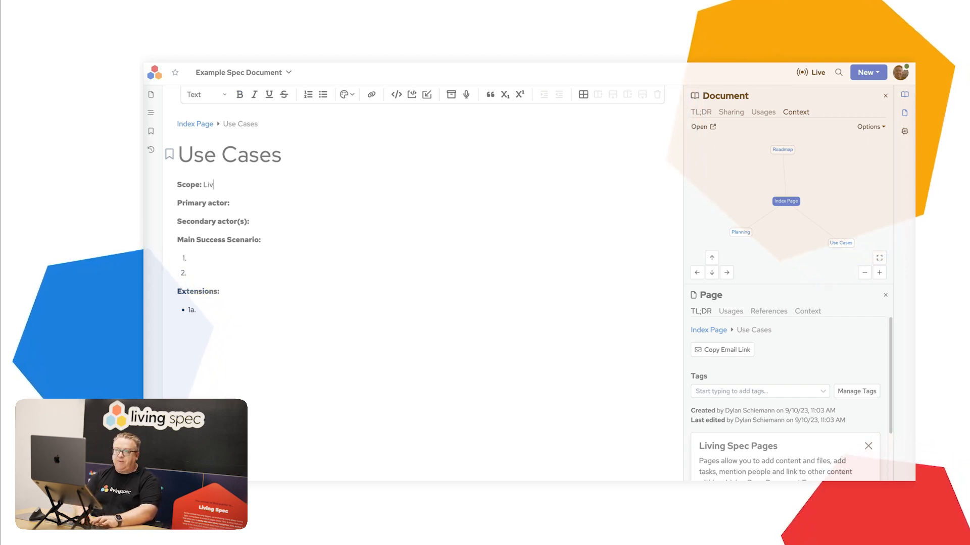
{"action": "type", "text": "ing Spec Product"}
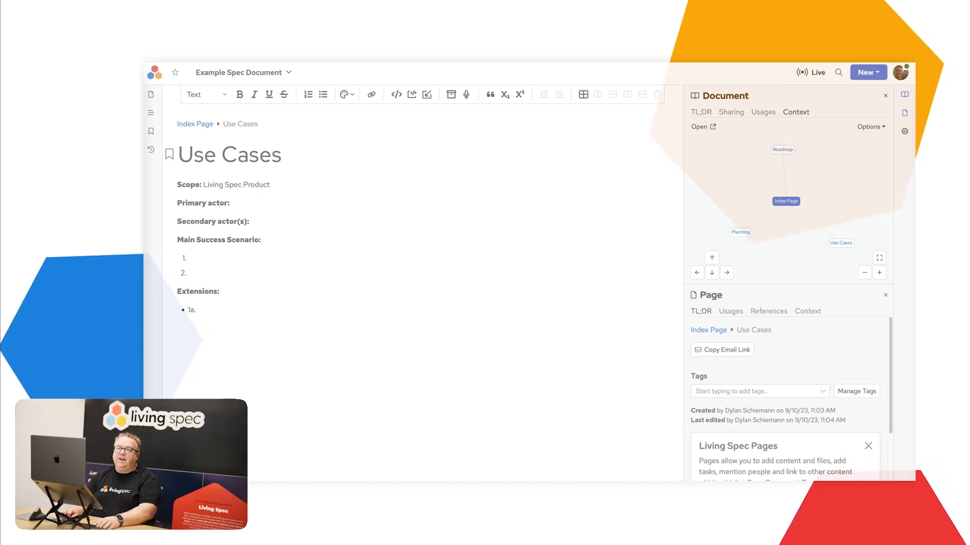
{"action": "left_click", "coordinate": [251, 221]}
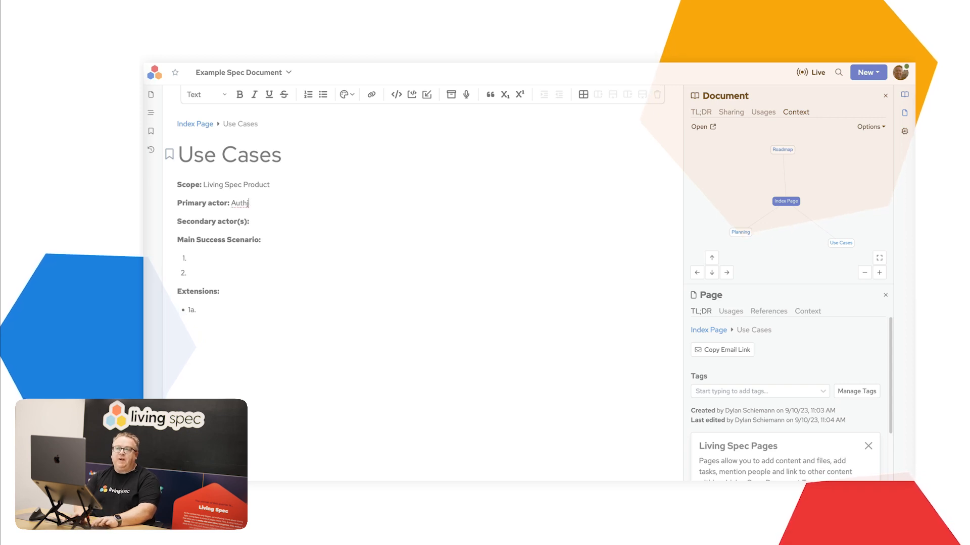
{"action": "type", "text": "laboarator"}
{"action": "left_click", "coordinate": [251, 222]}
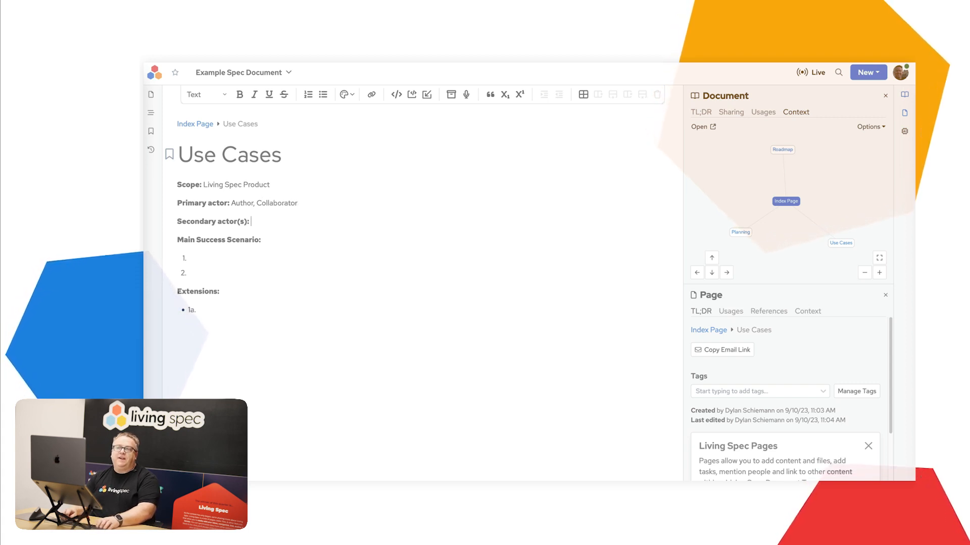
{"action": "type", "text": "System"}
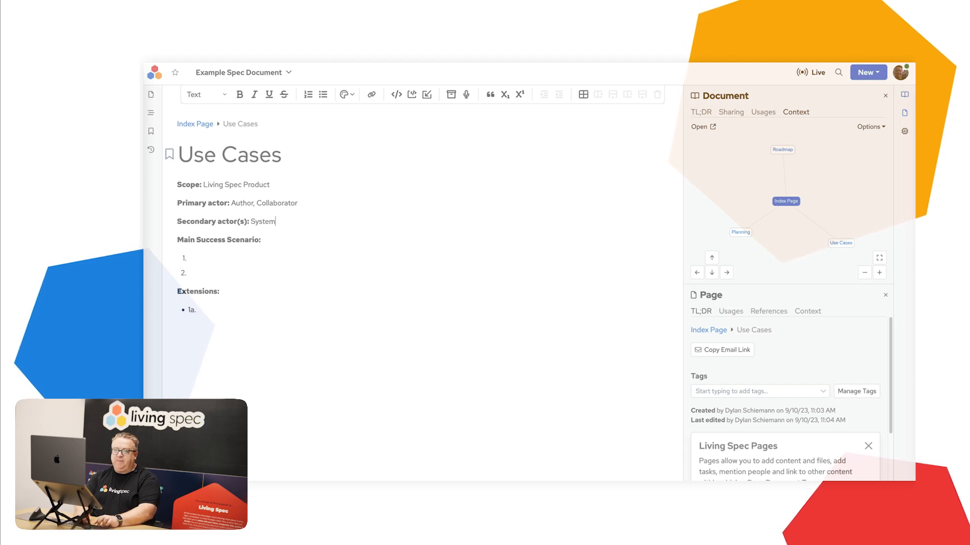
{"action": "type", "text": ", Integration"}
- Accept the AI-suggested sentence for the Main Success Scenario and enter "Author or User highlights some text" as its first numbered step
{"action": "left_click", "coordinate": [261, 240]}
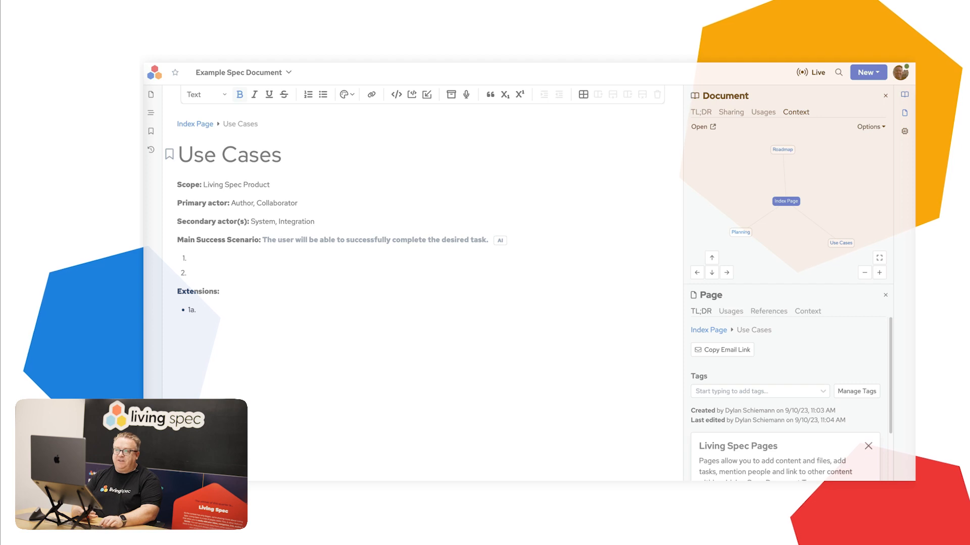
{"action": "key", "text": "Tab"}
{"action": "left_click", "coordinate": [188, 258]}
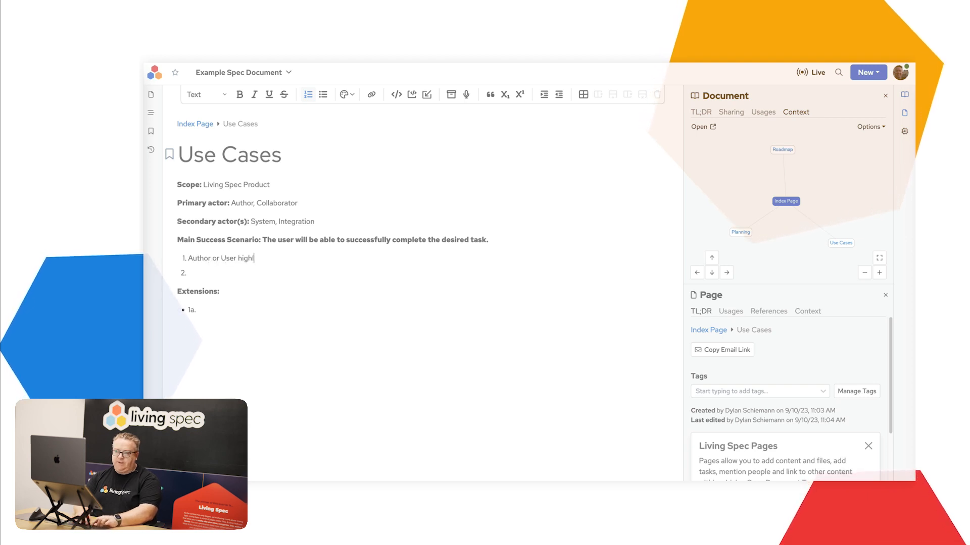
{"action": "type", "text": "ts some text"}
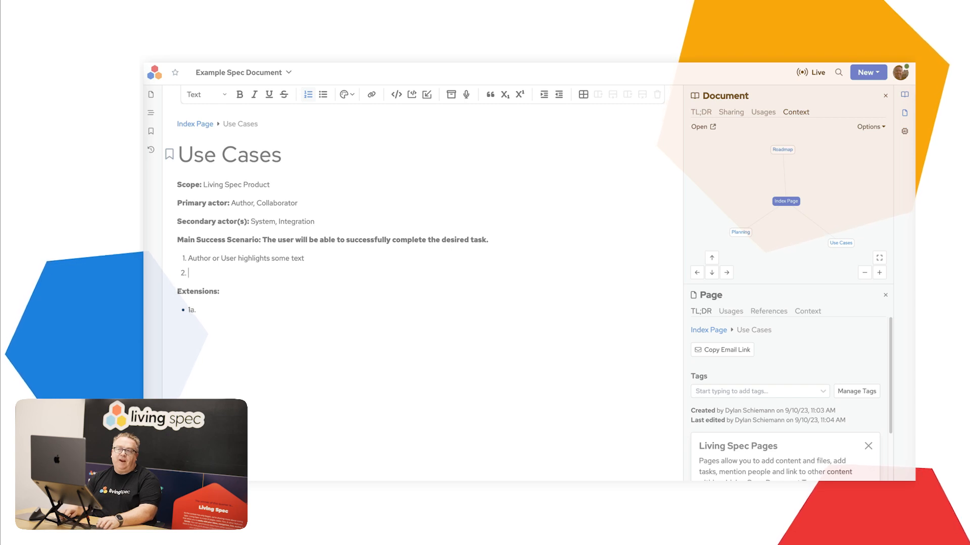
{"action": "type", "text": "User"}
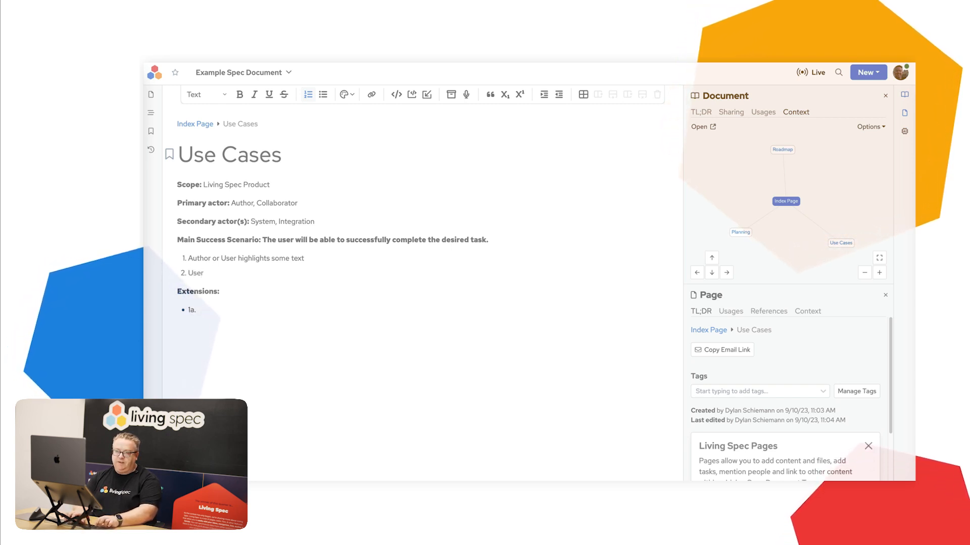
{"action": "key", "text": "BackSpace"}
{"action": "key", "text": "BackSpace"}
{"action": "key", "text": "BackSpace"}
{"action": "key", "text": "BackSpace"}
{"action": "key", "text": "BackSpace"}
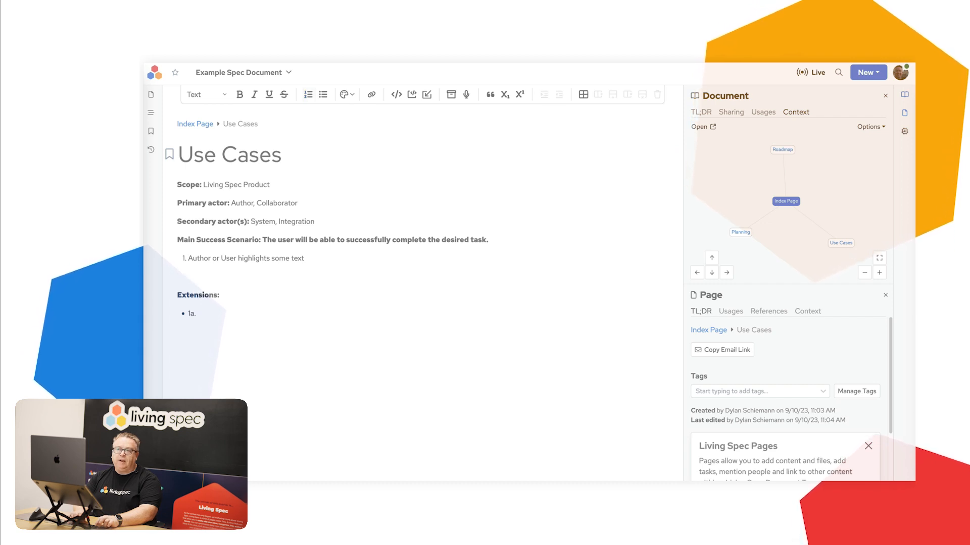
- Enter "Press a toolbar button or keyboard shortcut to convert that text into a task reference" as the scenario's second numbered step
{"action": "type", "text": "2. Press a toolbar button or keyboard"}
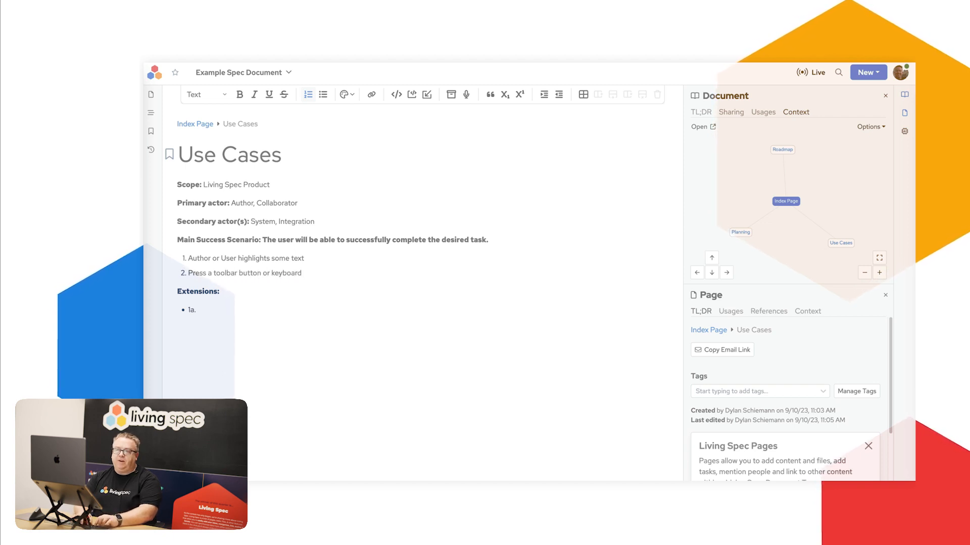
{"action": "type", "text": " shortcut to"}
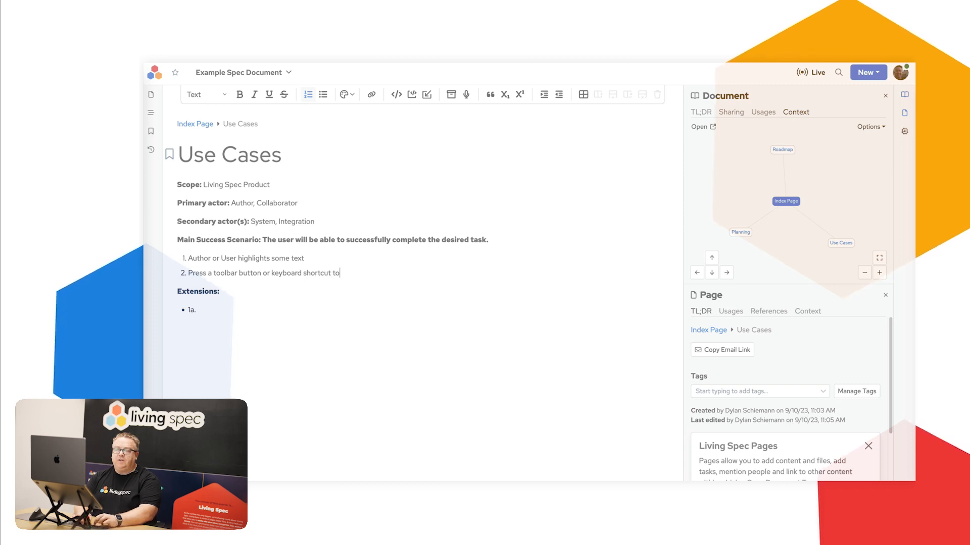
{"action": "type", "text": " convert that t"}
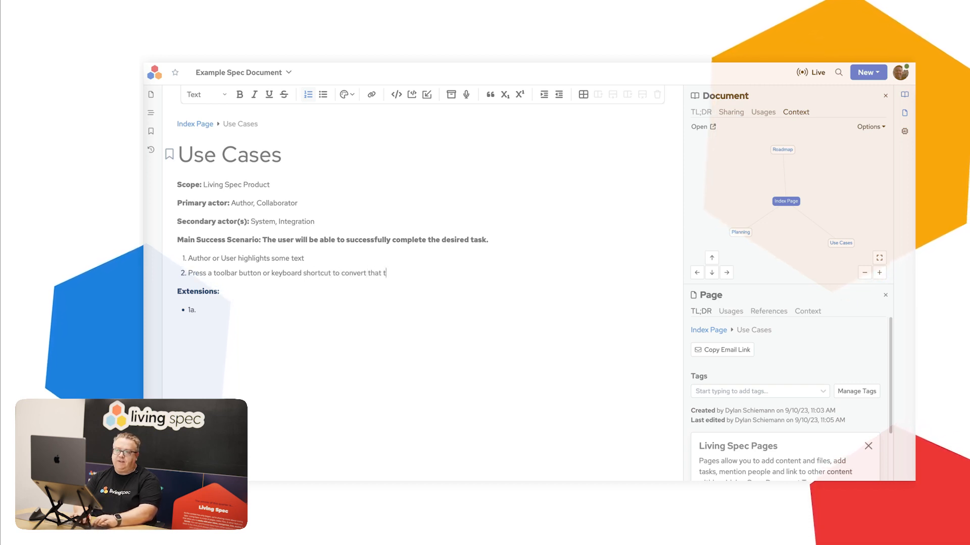
{"action": "type", "text": "ext into a"}
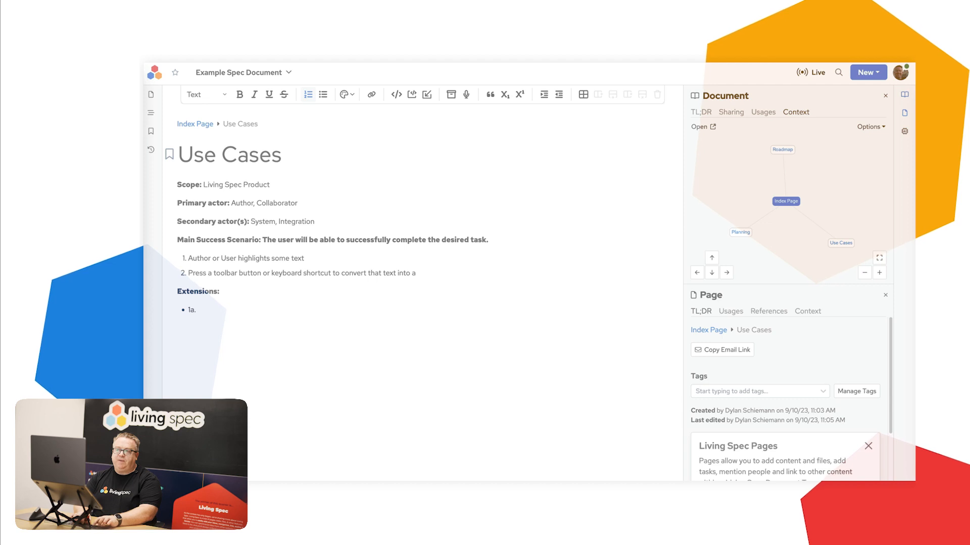
{"action": "type", "text": " task refefence"}
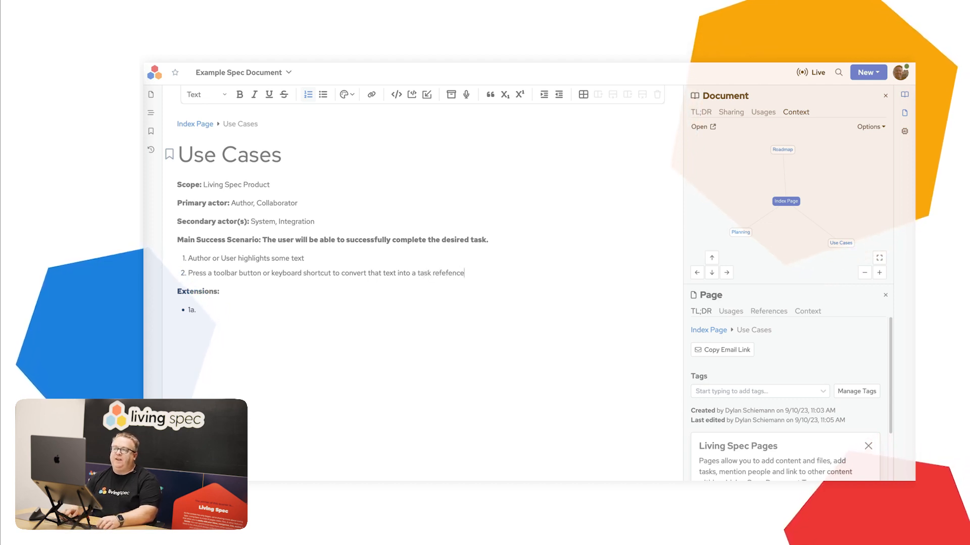
{"action": "left_click", "coordinate": [448, 272]}
{"action": "key", "text": "BackSpace"}
{"action": "type", "text": "r"}
- Add "Accesses the task through the sidebar" and "User can provide information and updates about the task" as the scenario's third and fourth steps
{"action": "key", "text": "Return"}
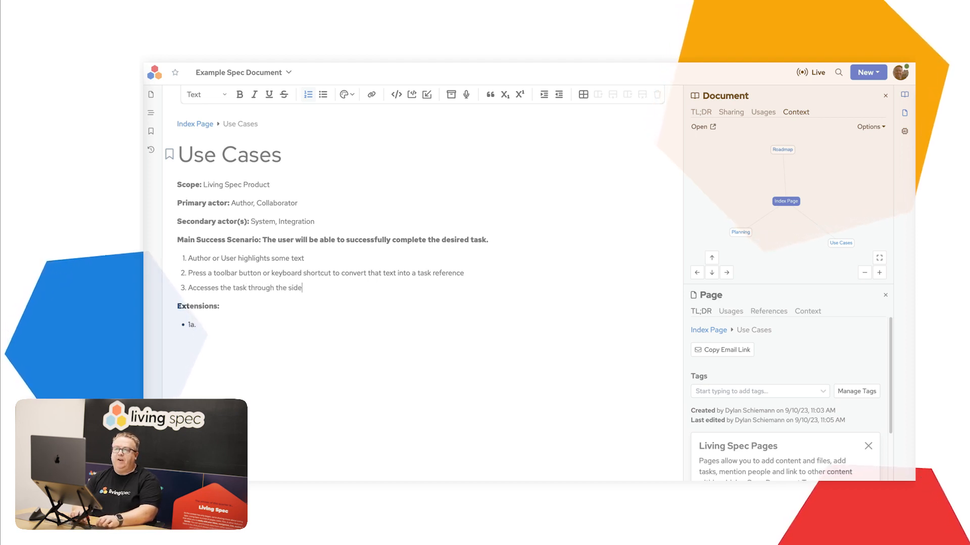
{"action": "type", "text": "bard"}
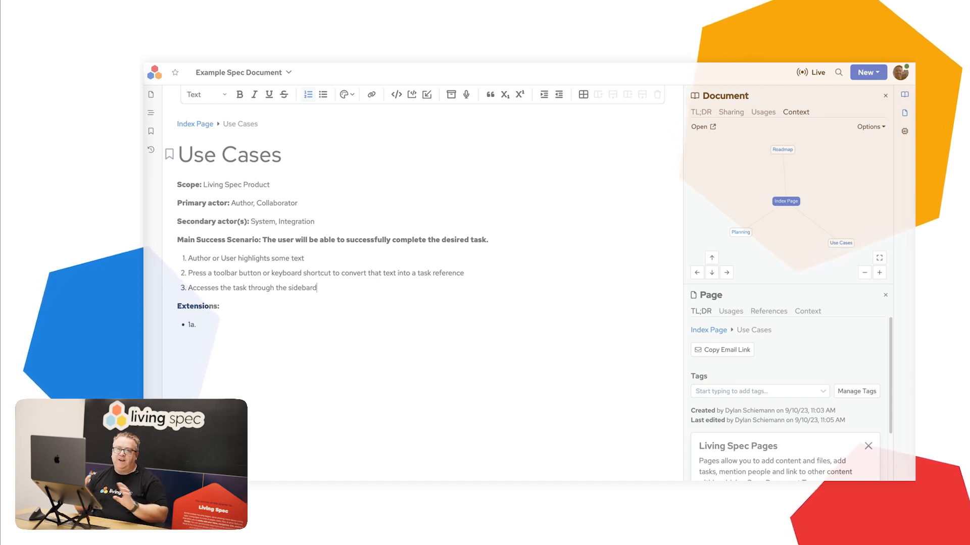
{"action": "key", "text": "BackSpace"}
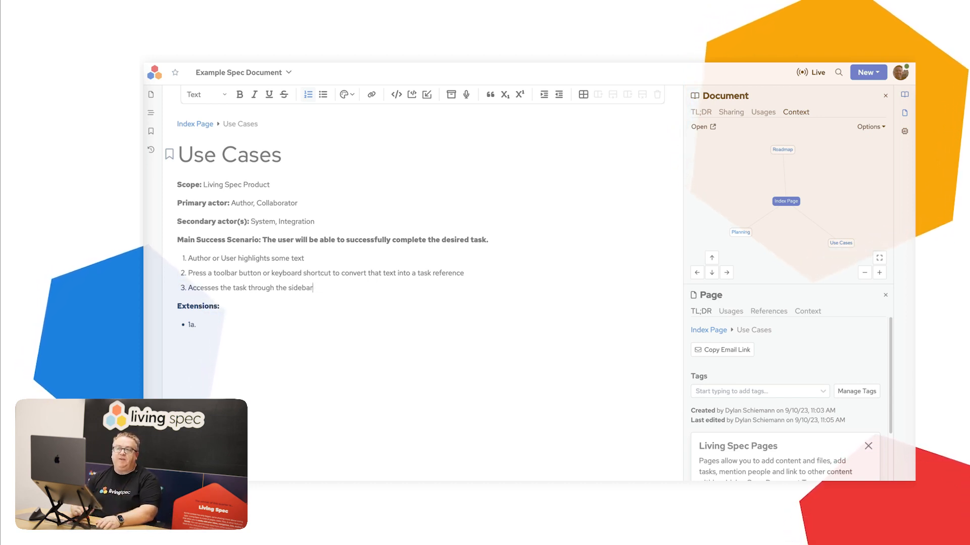
{"action": "key", "text": "Return"}
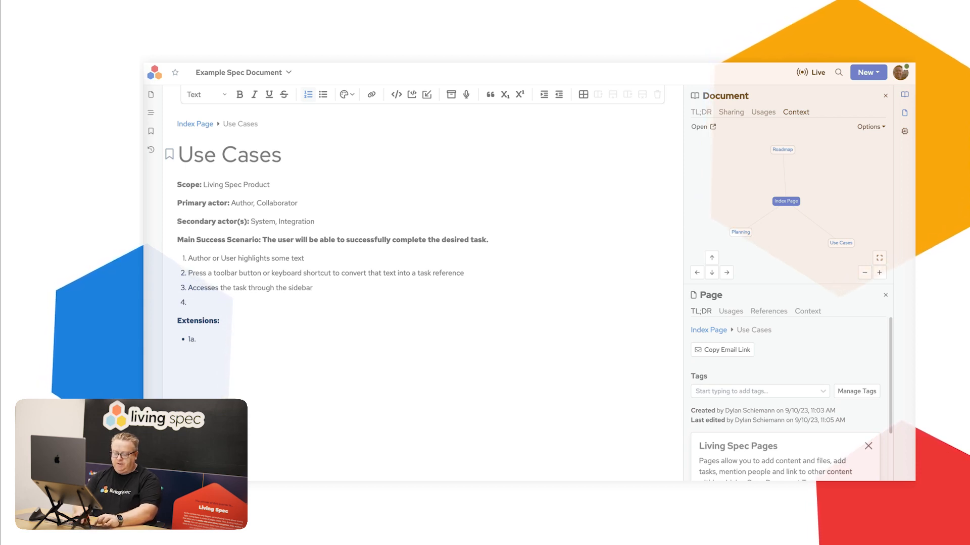
{"action": "type", "text": "User can provide information and u"}
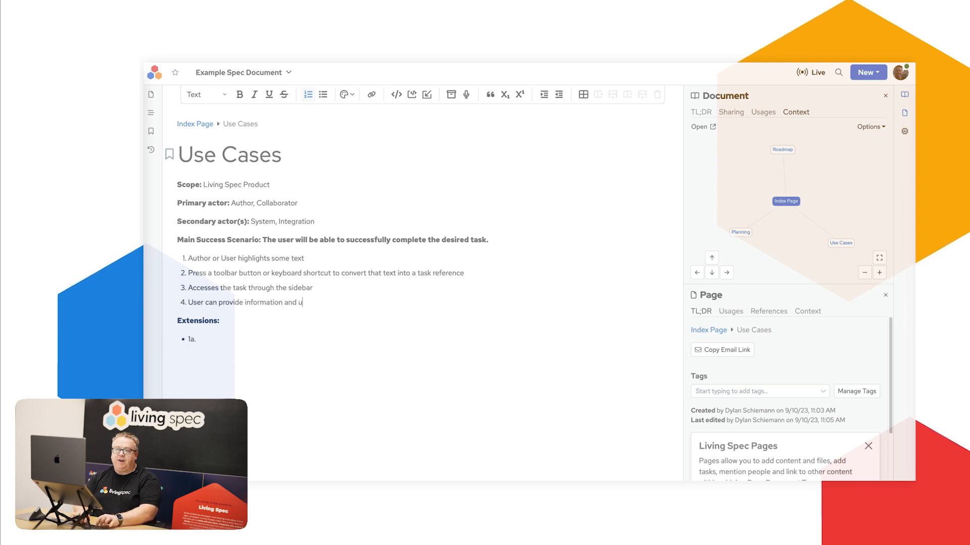
{"action": "type", "text": "pdates about the task"}
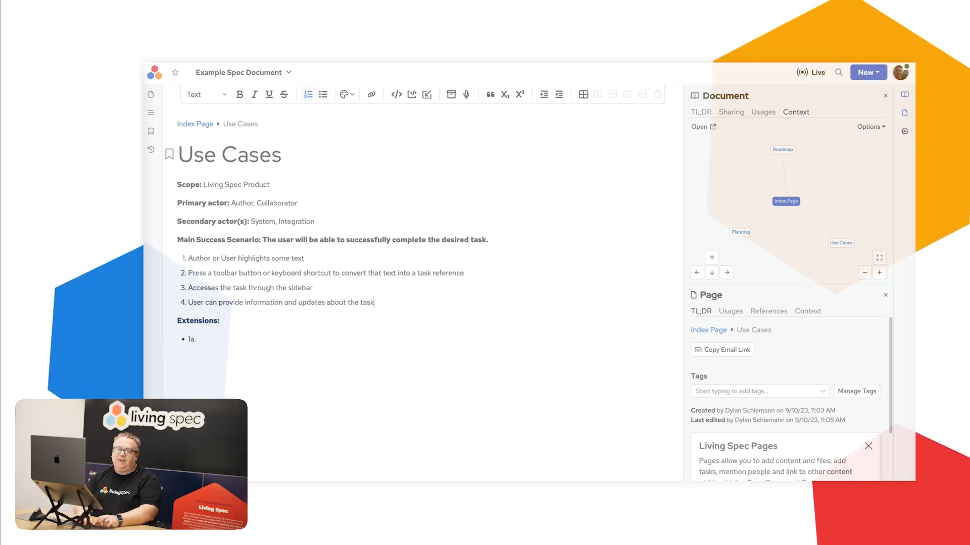
- Add "User can close task when completed" as the fifth numbered step of the Main Success Scenario
{"action": "key", "text": "Return"}
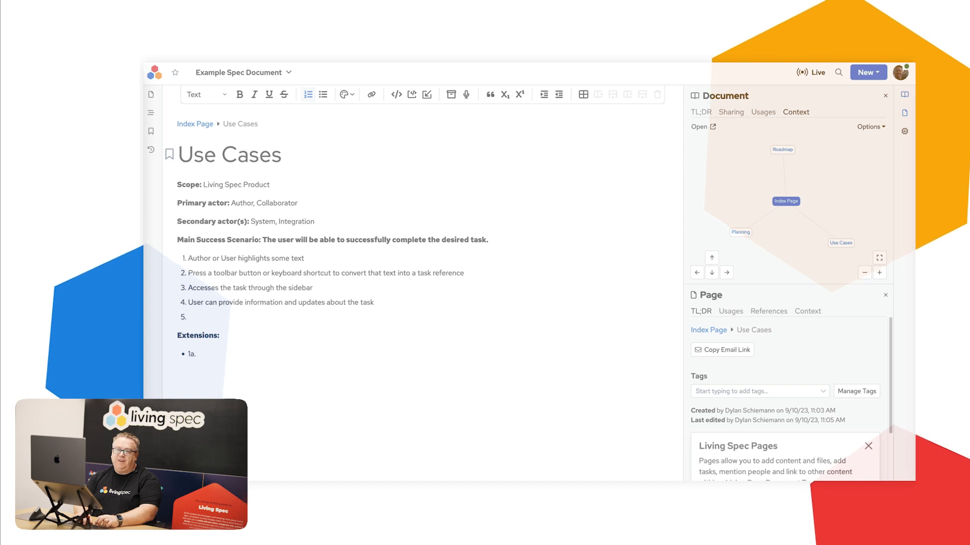
{"action": "type", "text": "User"}
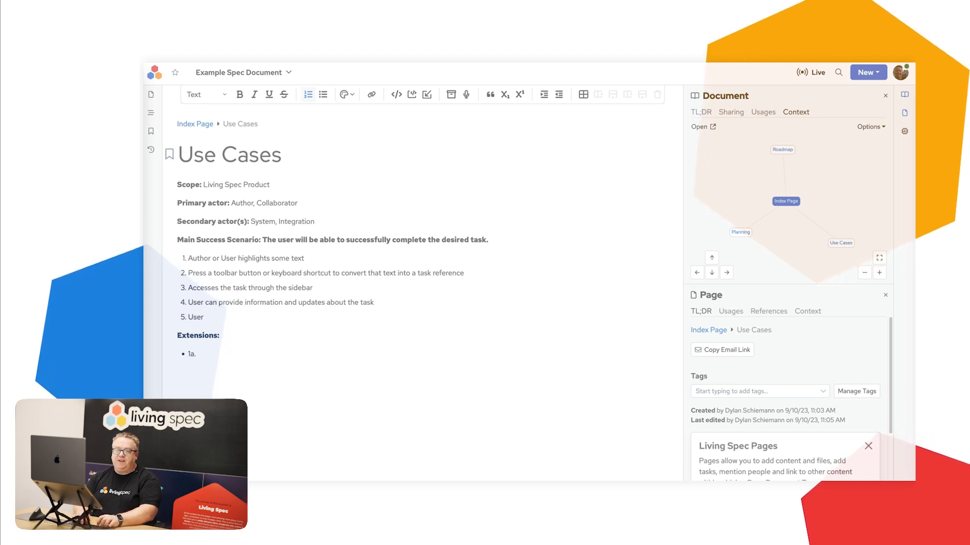
{"action": "type", "text": " can close t"}
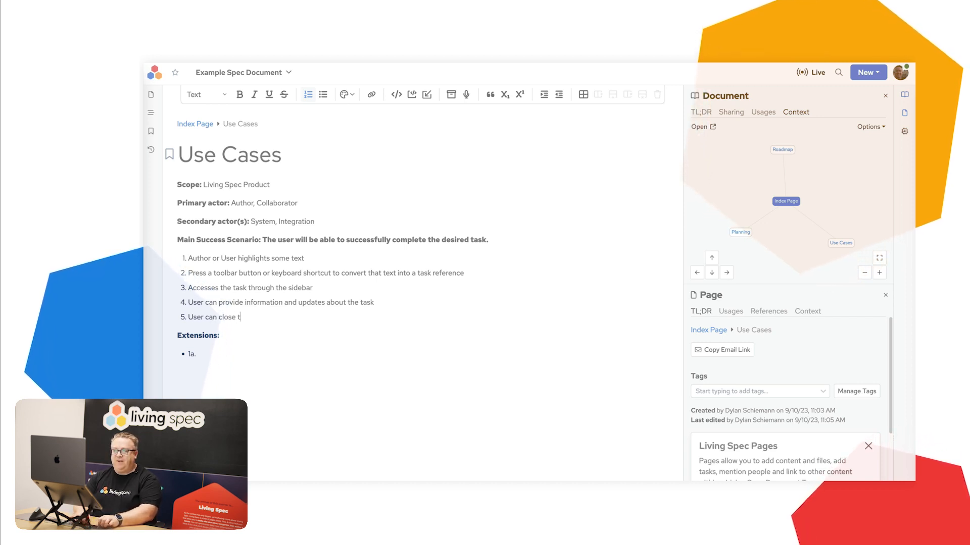
{"action": "type", "text": "ask when completed"}
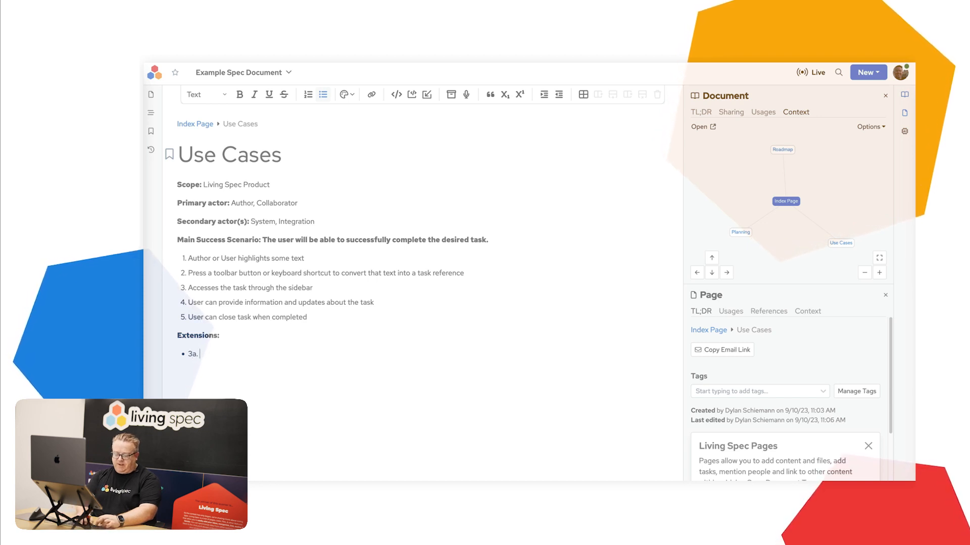
- Complete the 3a bullet under Extensions with "When user changes pages, keep the task open"
{"action": "type", "text": "When user cha"}
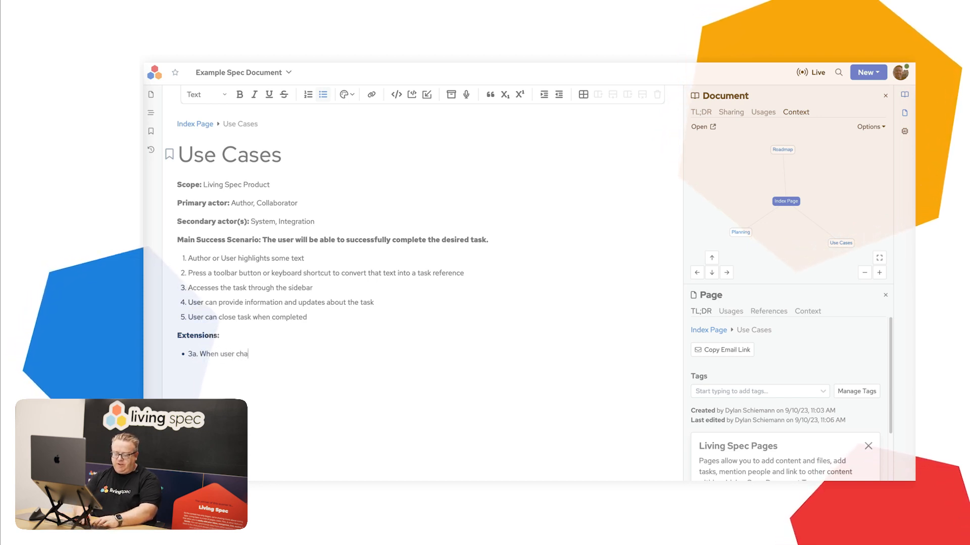
{"action": "type", "text": "nges pages"}
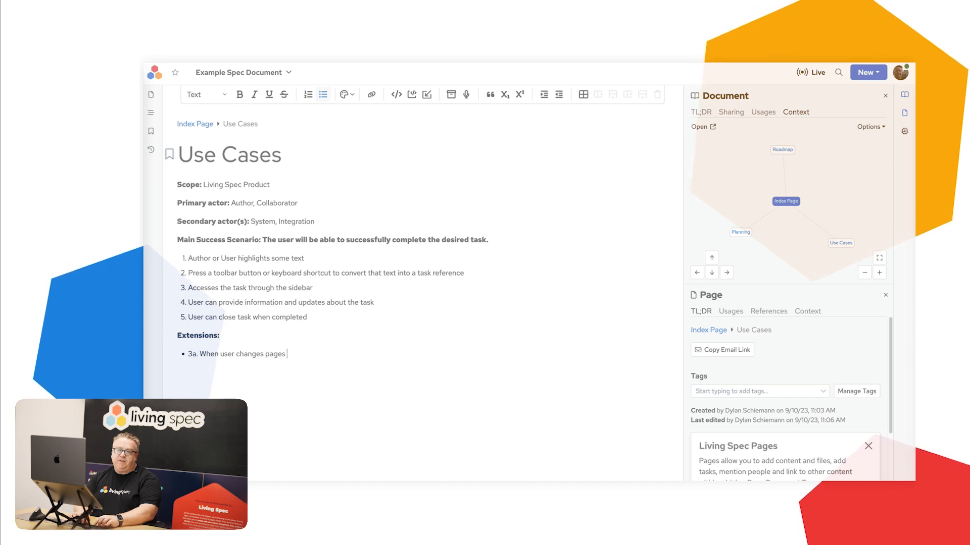
{"action": "type", "text": ", keep the t"}
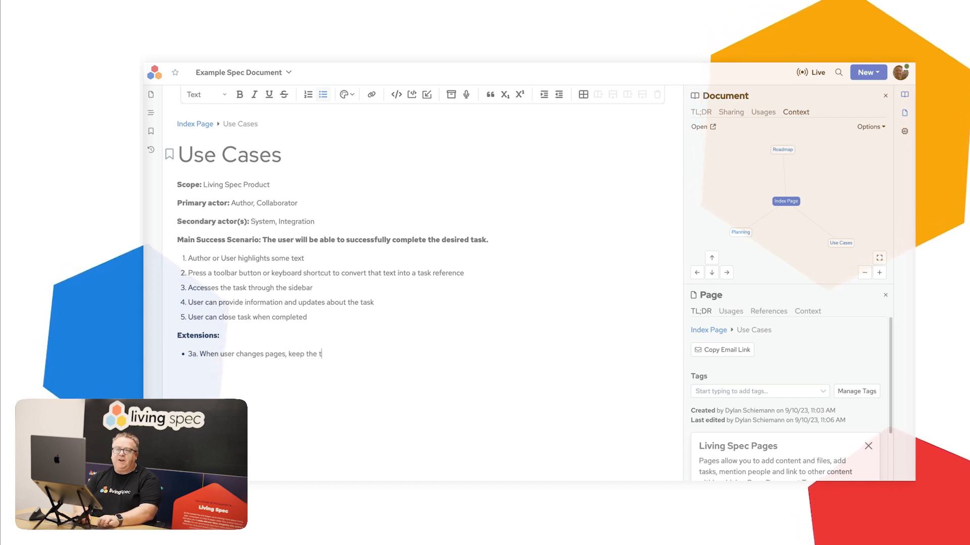
{"action": "type", "text": "ask open"}
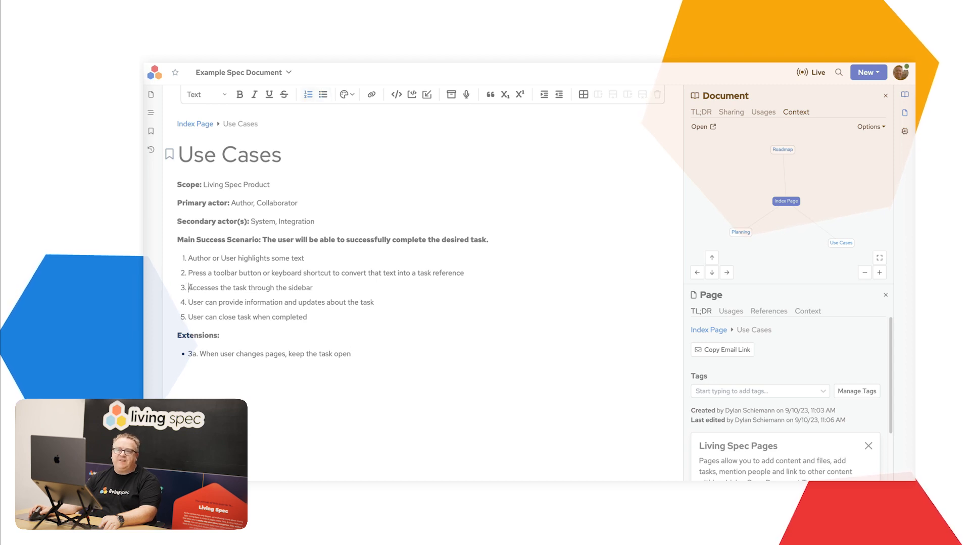
- Convert the scenario's third step, "Accesses the task through the sidebar", into a linked page
{"action": "left_click_drag", "start_coordinate": [189, 288], "coordinate": [288, 289]}
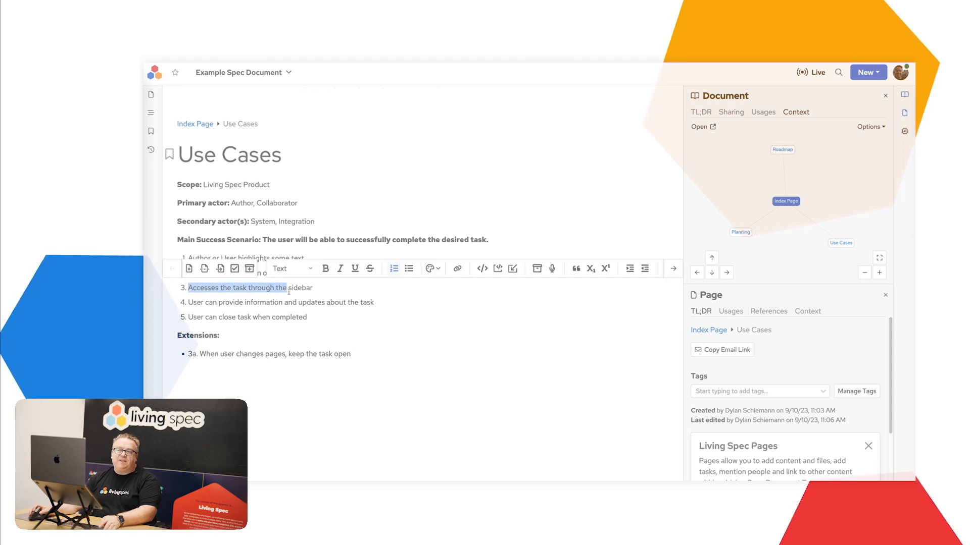
{"action": "left_click", "coordinate": [188, 269]}
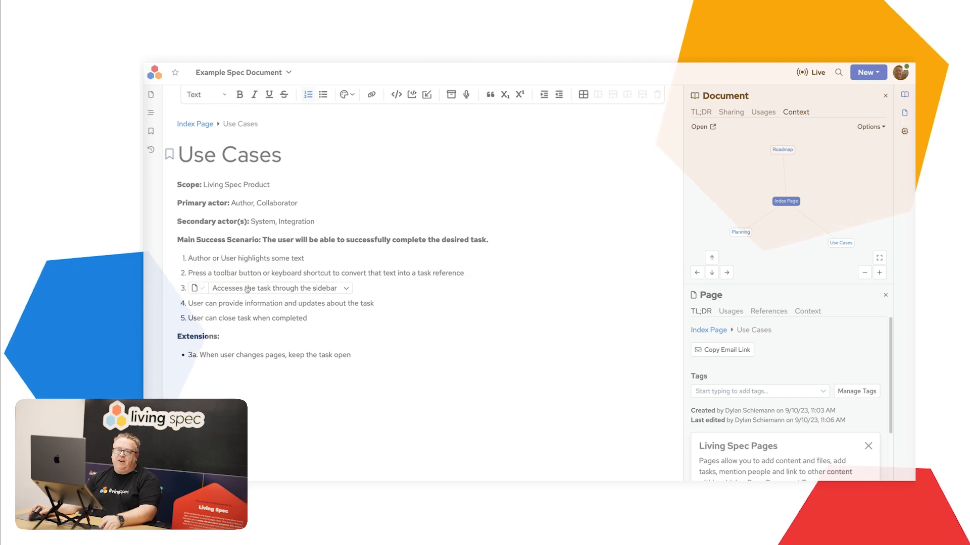
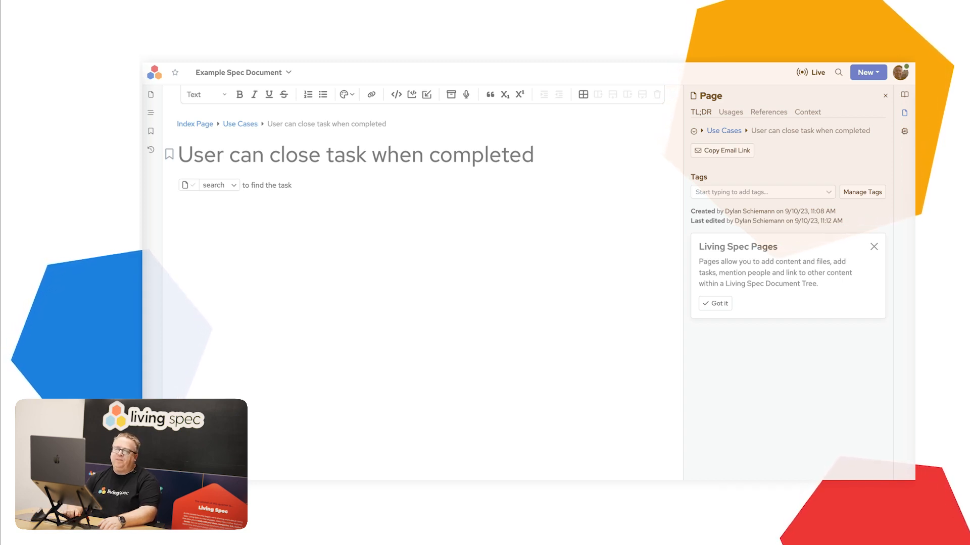
- Return to the Use Cases page through the Index Page and extract its entire use case text into a new linked page
{"action": "key", "text": "Return"}
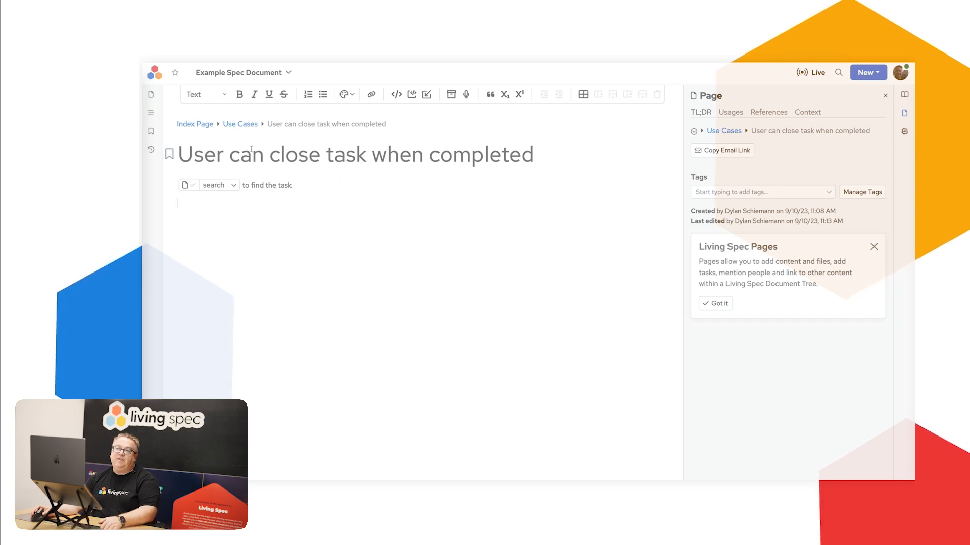
{"action": "left_click", "coordinate": [198, 124]}
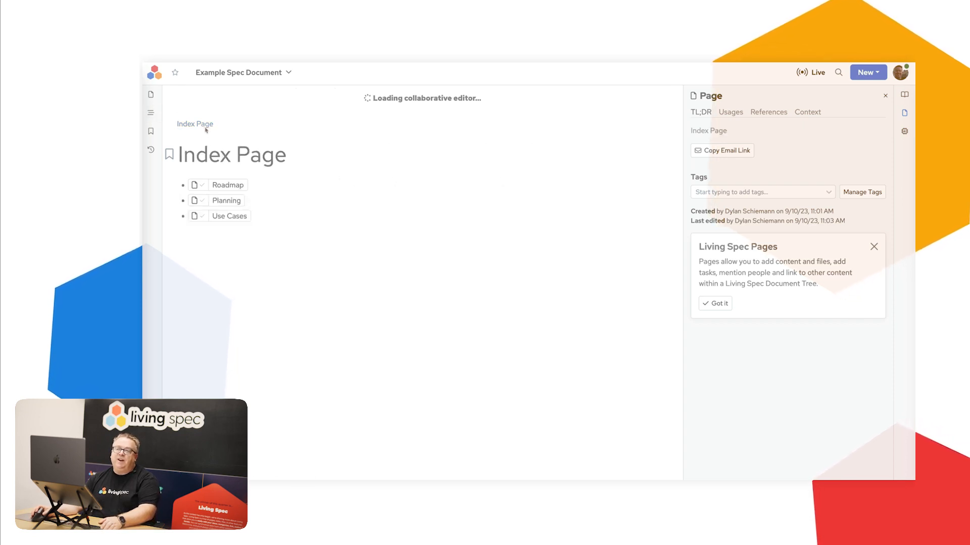
{"action": "left_click", "coordinate": [225, 217]}
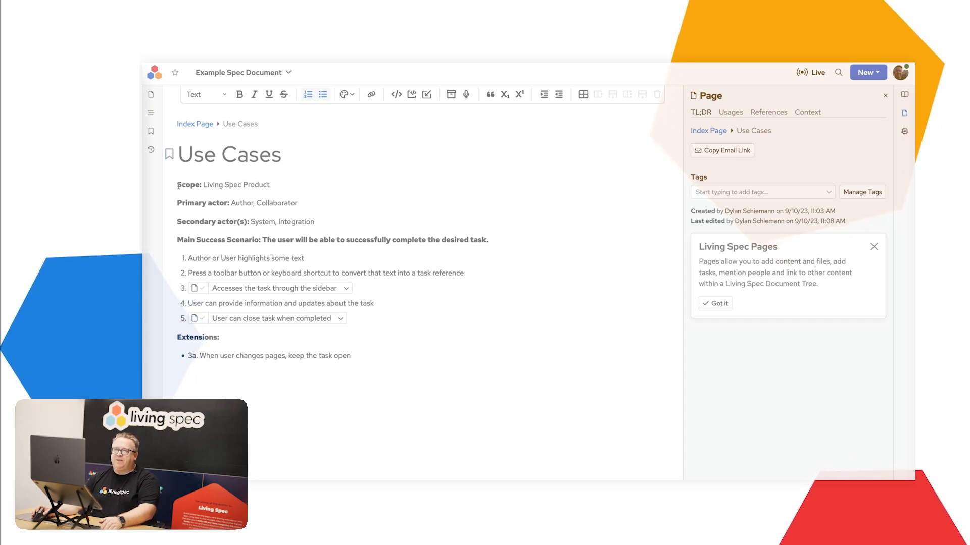
{"action": "left_click_drag", "start_coordinate": [177, 185], "coordinate": [412, 395]}
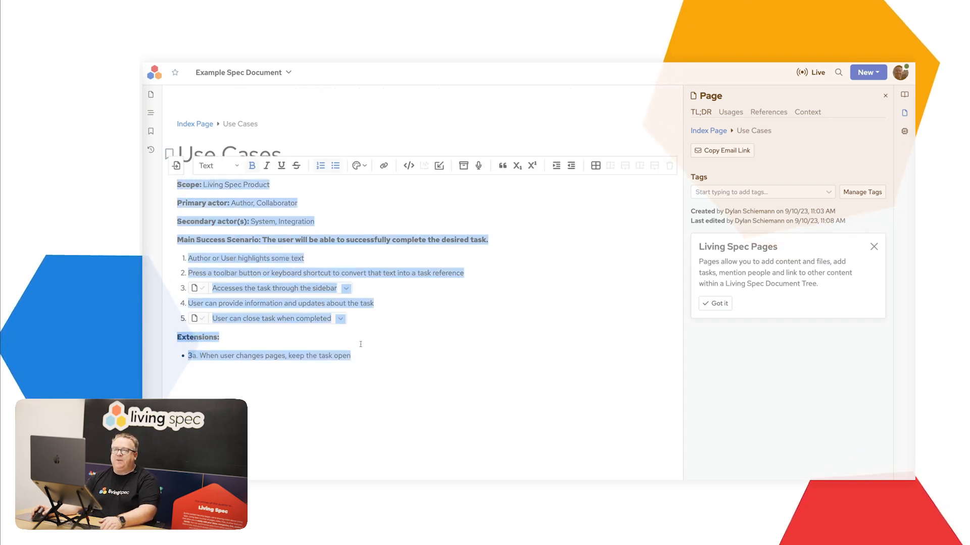
{"action": "left_click", "coordinate": [176, 167]}
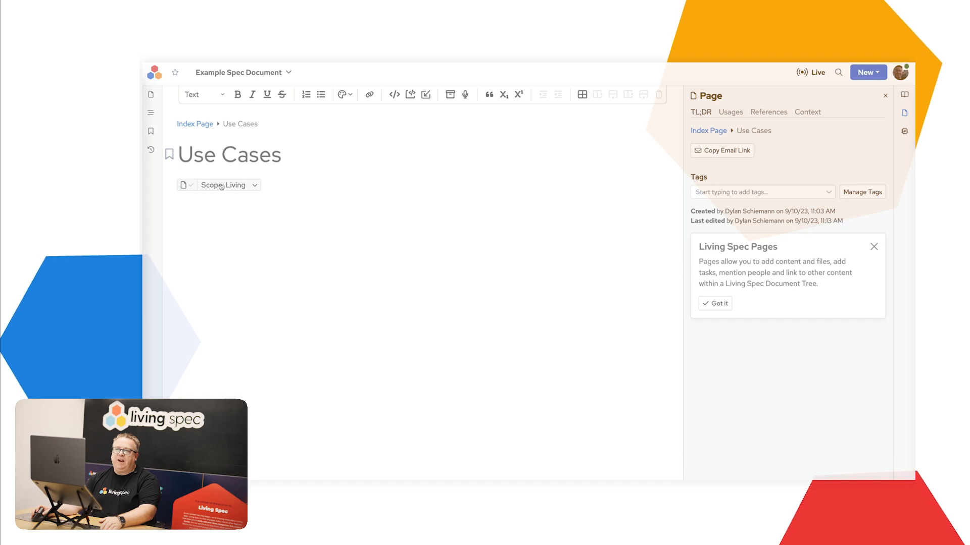
- Open the newly extracted use case page and rename it "Task Closing"
{"action": "left_click", "coordinate": [213, 185]}
{"action": "triple_click", "coordinate": [243, 159]}
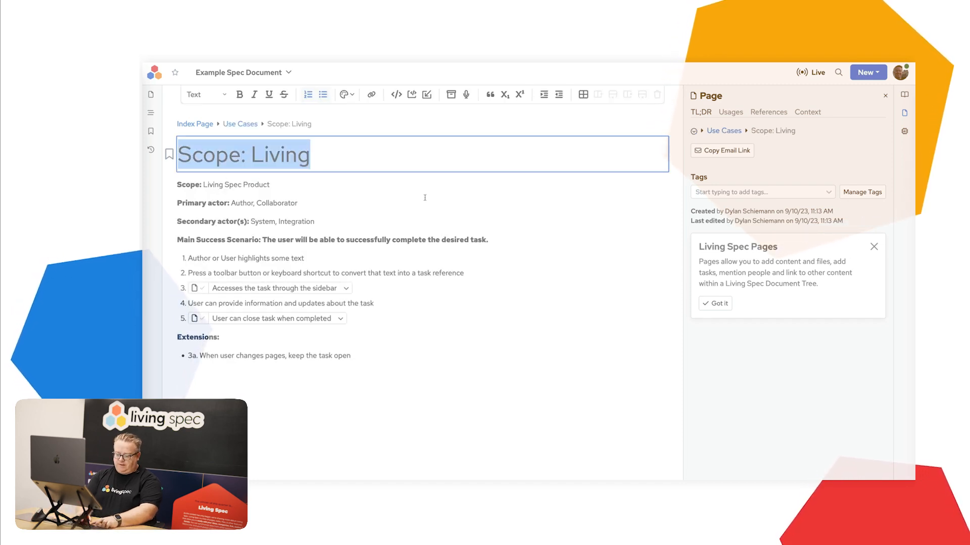
{"action": "type", "text": "Task Closing Use"}
{"action": "key", "text": "BackSpace"}
{"action": "key", "text": "BackSpace"}
{"action": "key", "text": "BackSpace"}
{"action": "key", "text": "BackSpace"}
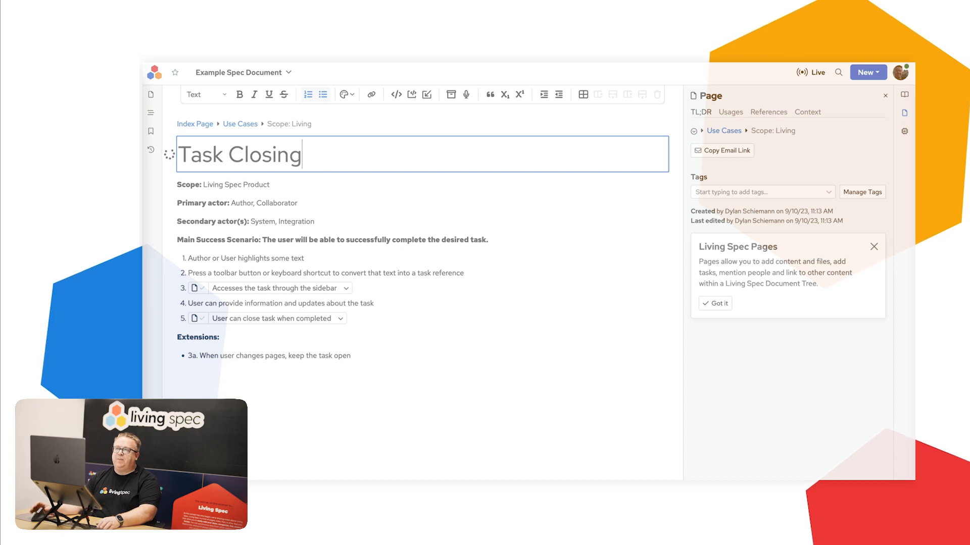
- Reopen the Task Closing page from Use Cases and add the new tag "usecase" to it
{"action": "left_click", "coordinate": [240, 124]}
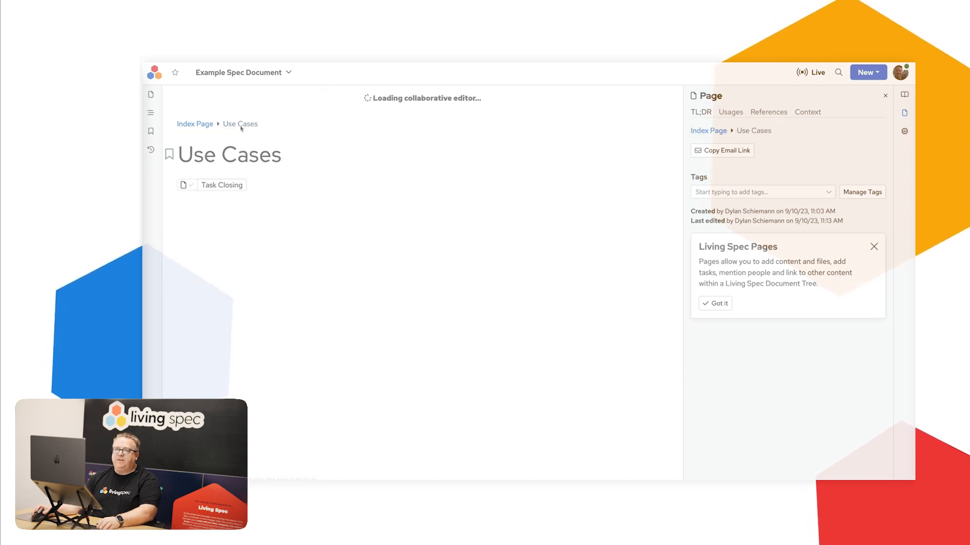
{"action": "left_click", "coordinate": [234, 186]}
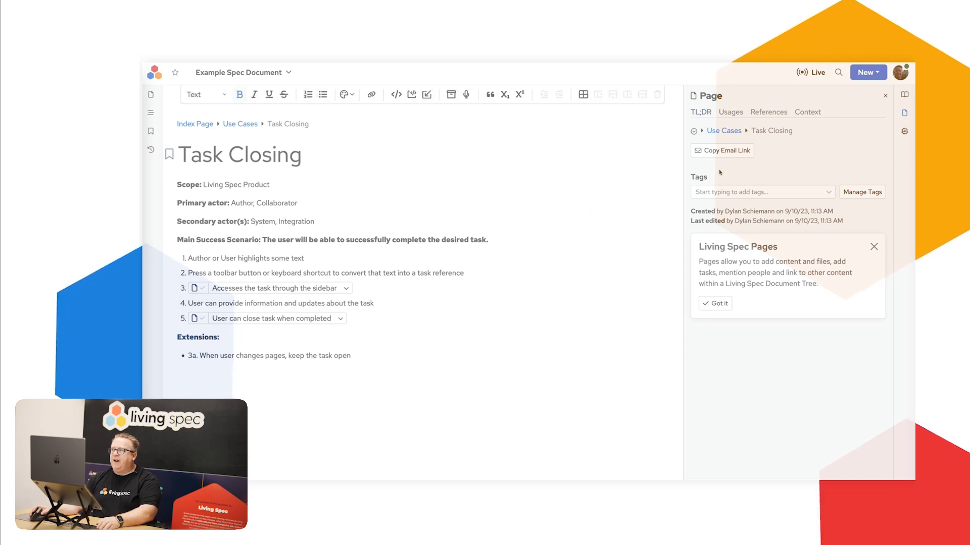
{"action": "left_click", "coordinate": [730, 193]}
{"action": "type", "text": "usecase"}
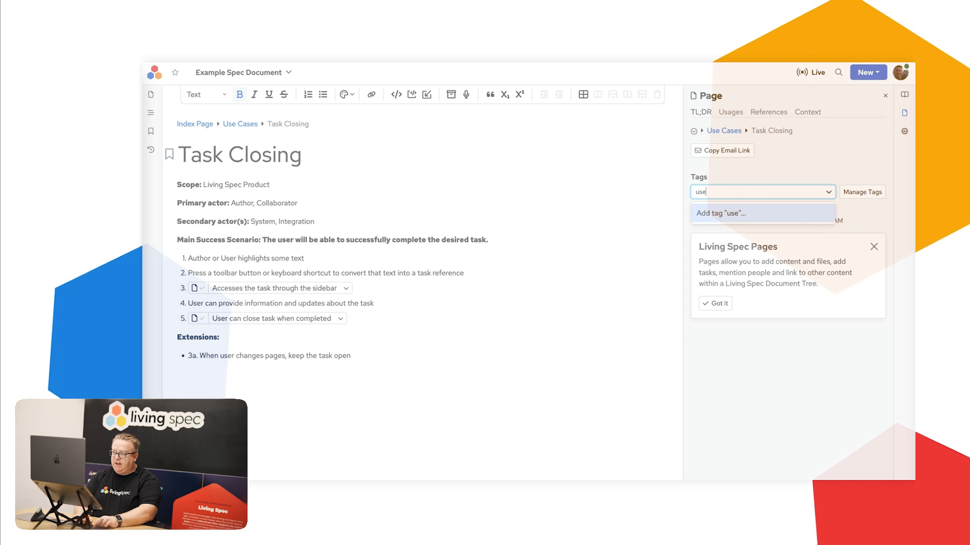
{"action": "left_click", "coordinate": [730, 212]}
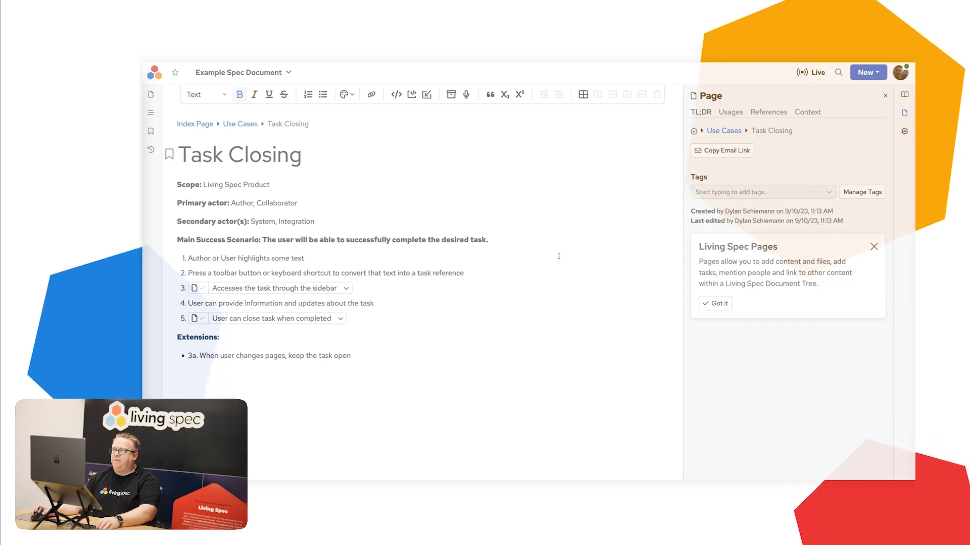
- Add a "Use Cases Index" bullet to the Index Page list and convert it to a dynamic page
{"action": "left_click", "coordinate": [241, 125]}
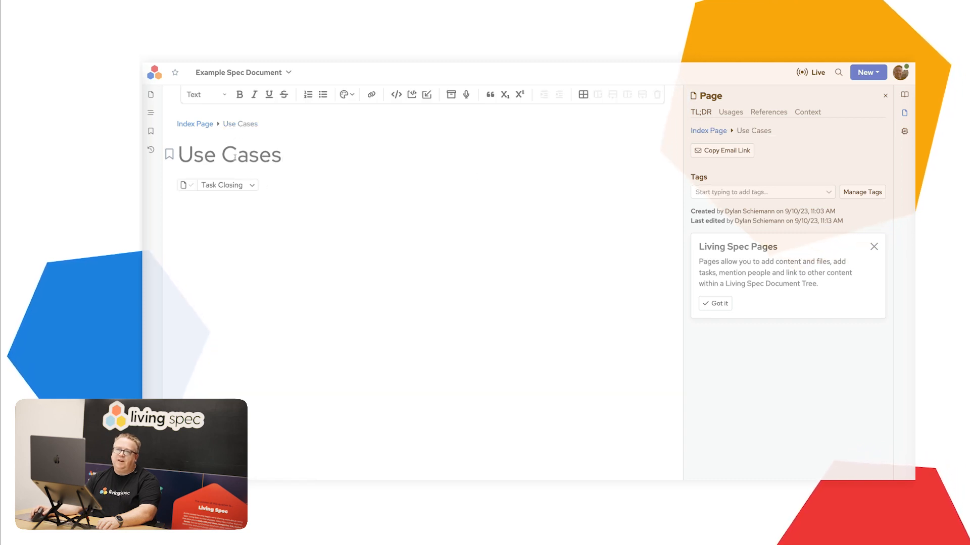
{"action": "left_click", "coordinate": [195, 124]}
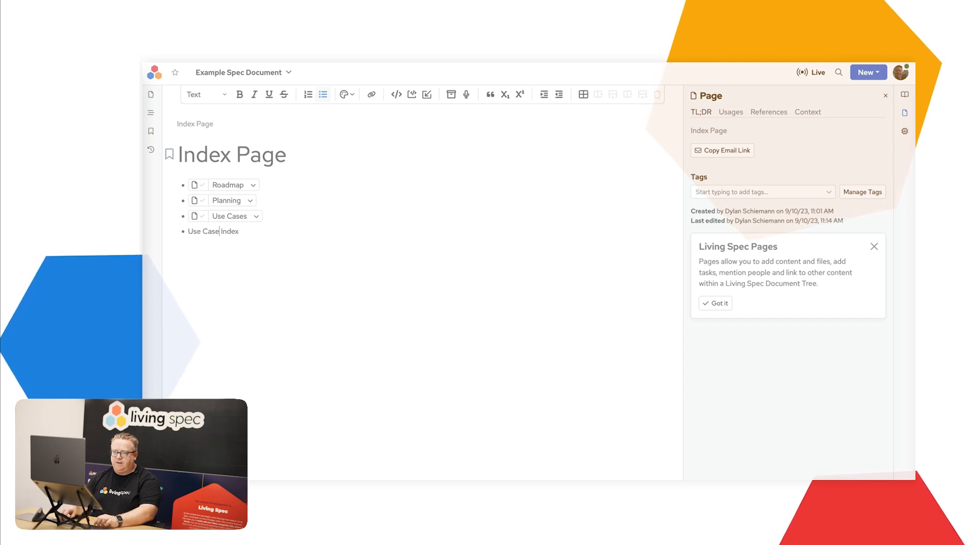
{"action": "key", "text": "shift+End"}
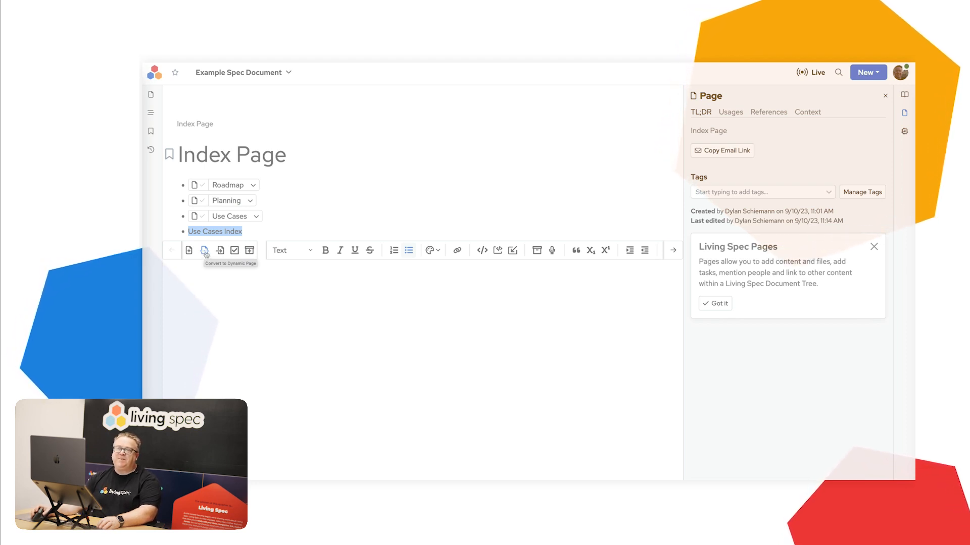
{"action": "left_click", "coordinate": [208, 256]}
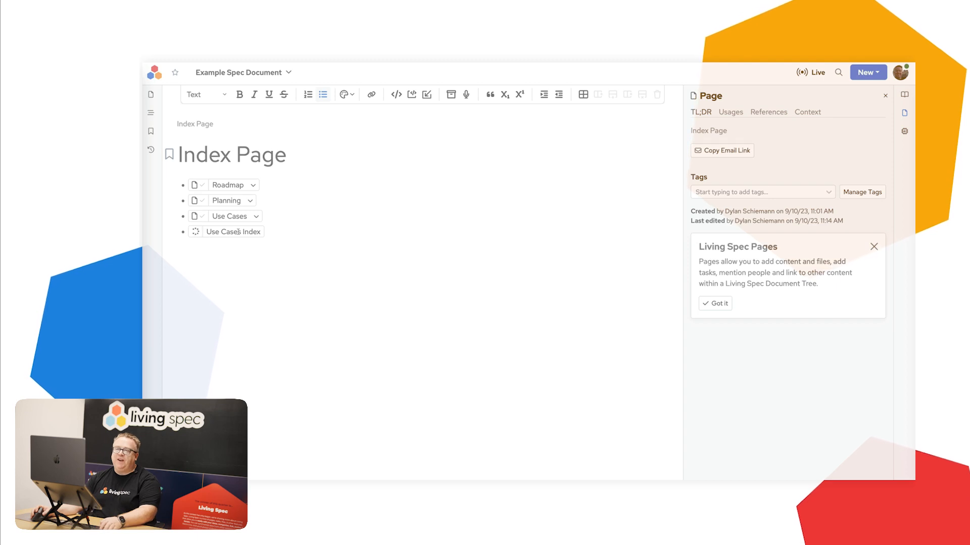
- On the Use Cases Index dynamic page, title the first section "Use Cases" and filter it by the usecase tag
{"action": "left_click", "coordinate": [239, 232]}
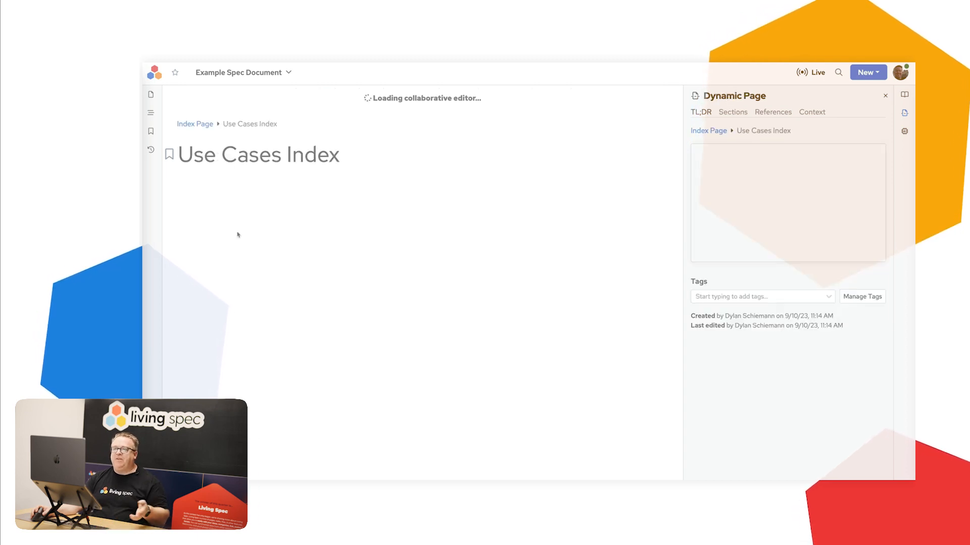
{"action": "left_click", "coordinate": [733, 112]}
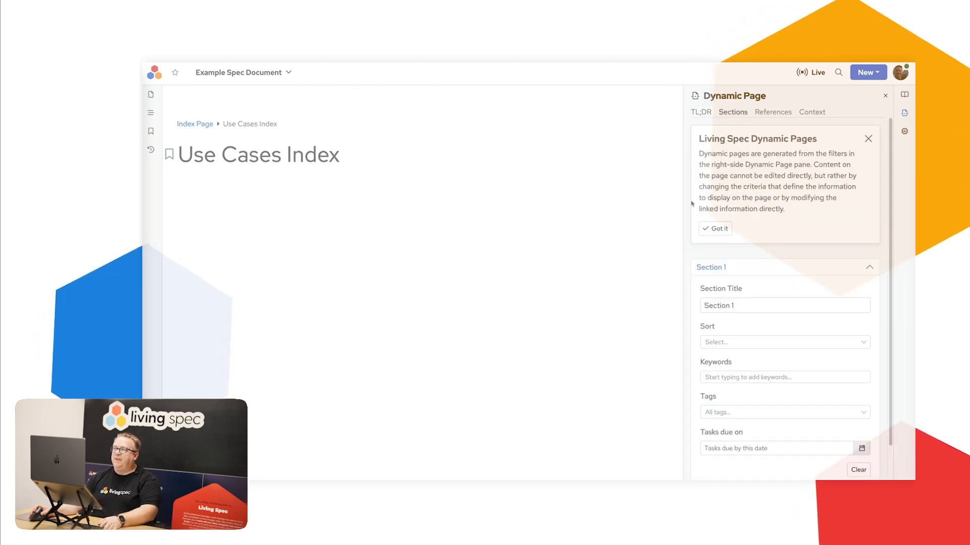
{"action": "triple_click", "coordinate": [733, 306]}
{"action": "type", "text": "Use Cases"}
{"action": "left_click", "coordinate": [738, 412]}
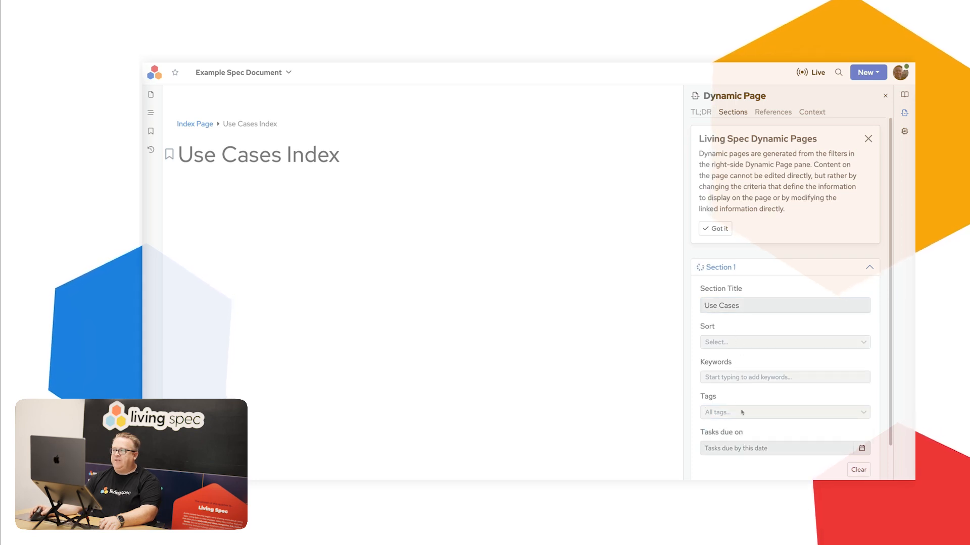
{"action": "left_click", "coordinate": [741, 413]}
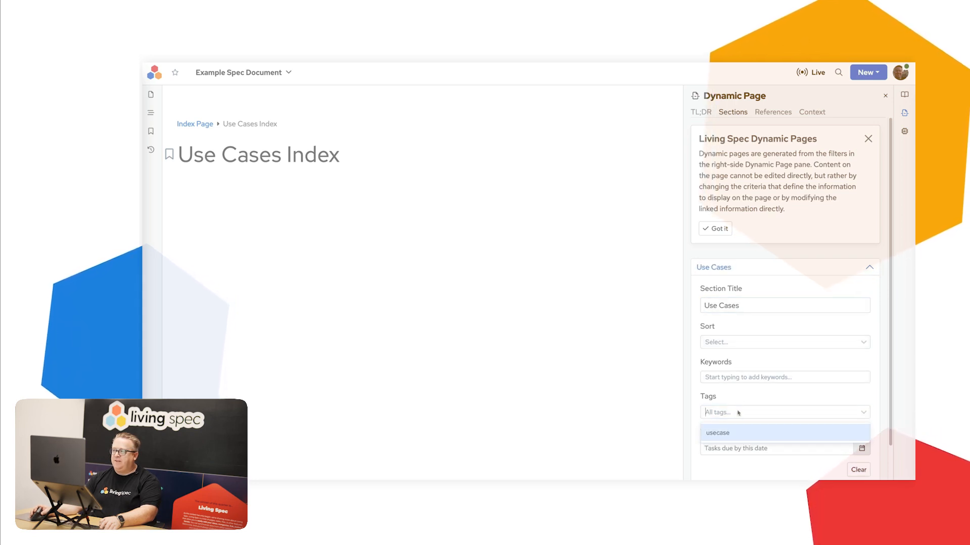
{"action": "left_click", "coordinate": [721, 432]}
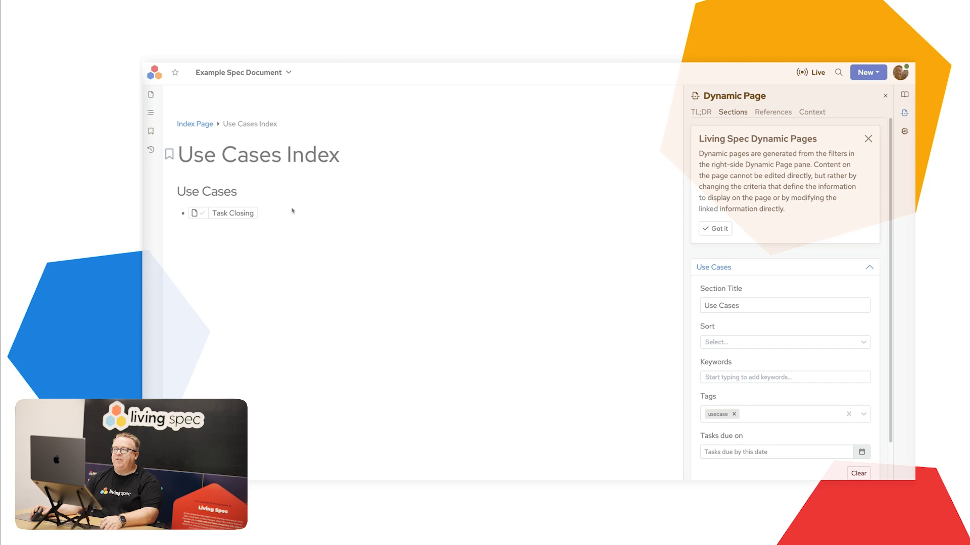
- Review the dynamic page's section settings, references and context graph, and the types of new items that can be created
{"action": "scroll", "coordinate": [783, 348], "scroll_direction": "down", "scroll_amount": 1}
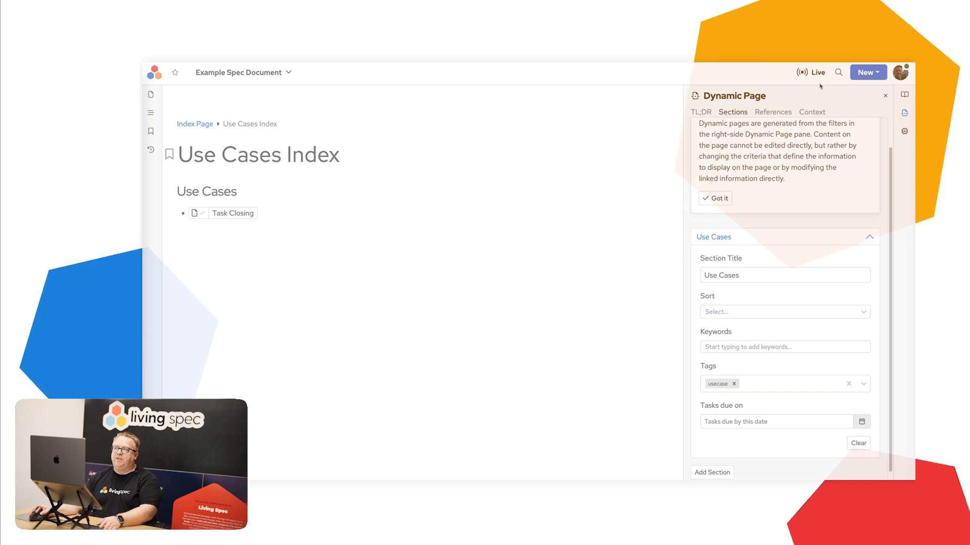
{"action": "left_click", "coordinate": [772, 112]}
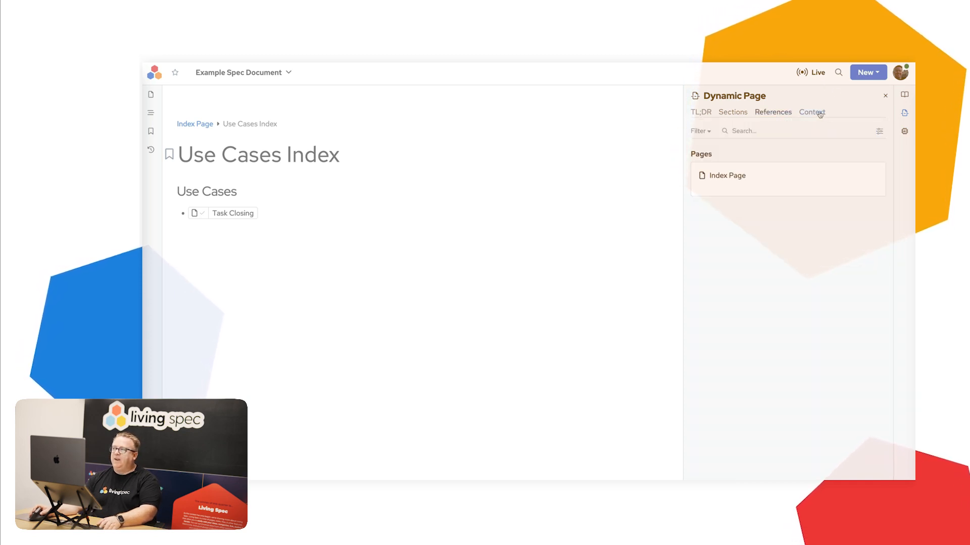
{"action": "left_click", "coordinate": [818, 113]}
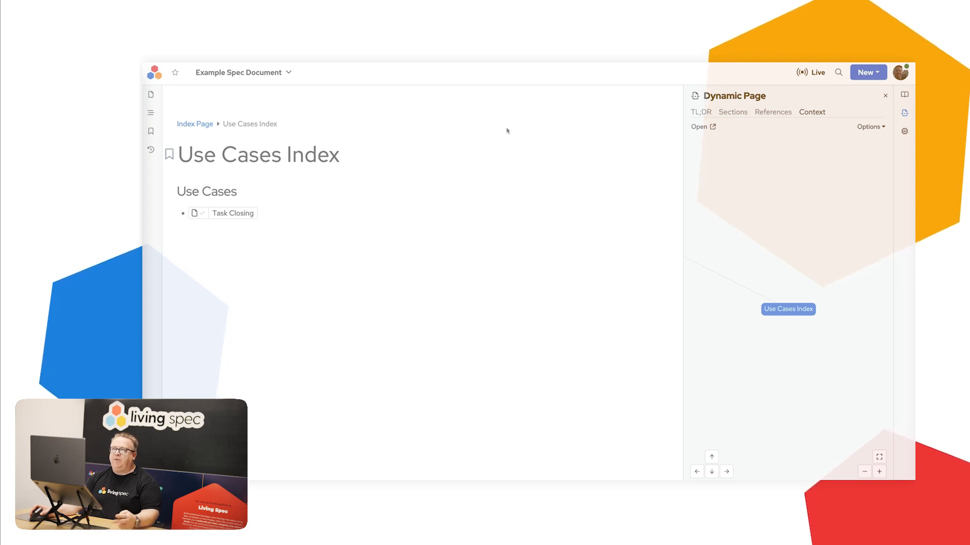
{"action": "left_click", "coordinate": [865, 73]}
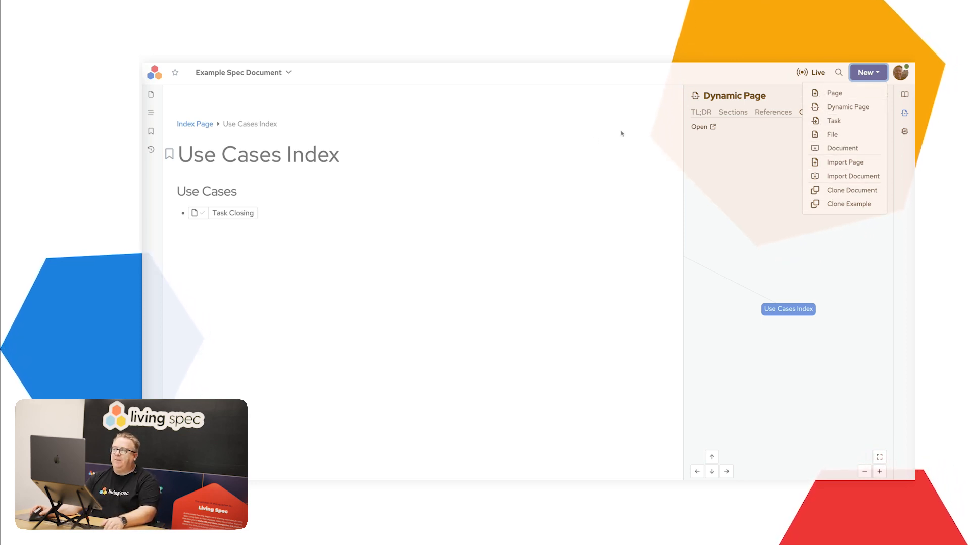
{"action": "left_click", "coordinate": [408, 221]}
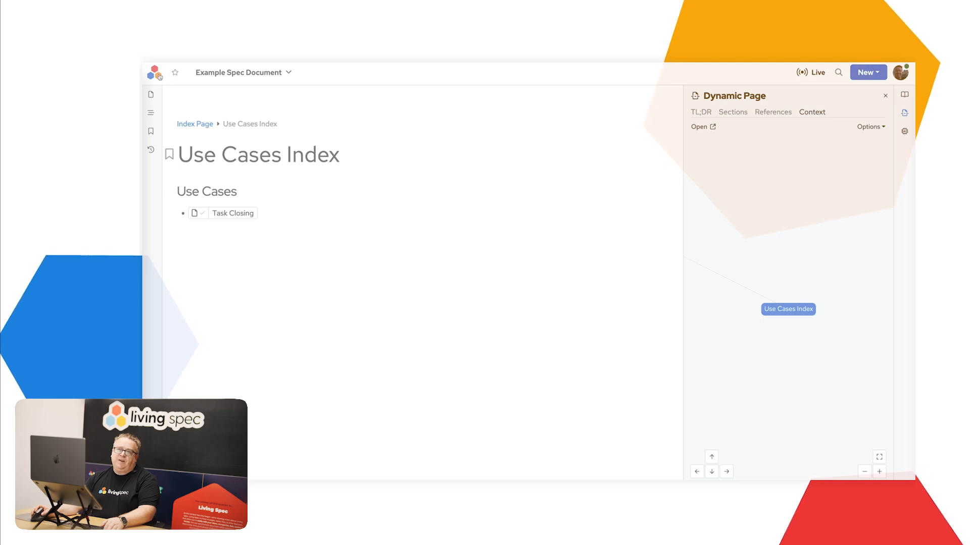
- Return to the dashboard and view the overall bookmarks, tasks and files
{"action": "left_click", "coordinate": [155, 74]}
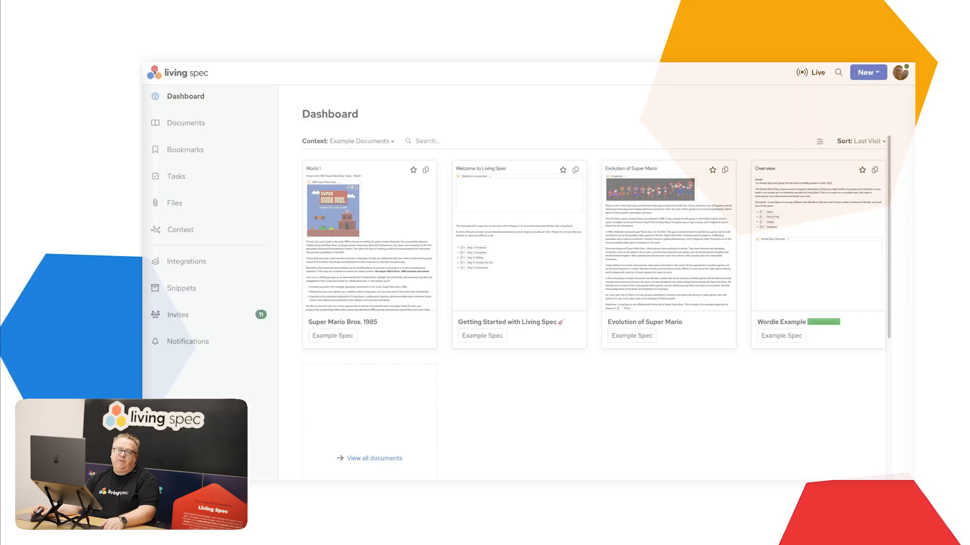
{"action": "left_click", "coordinate": [187, 150]}
{"action": "left_click", "coordinate": [180, 176]}
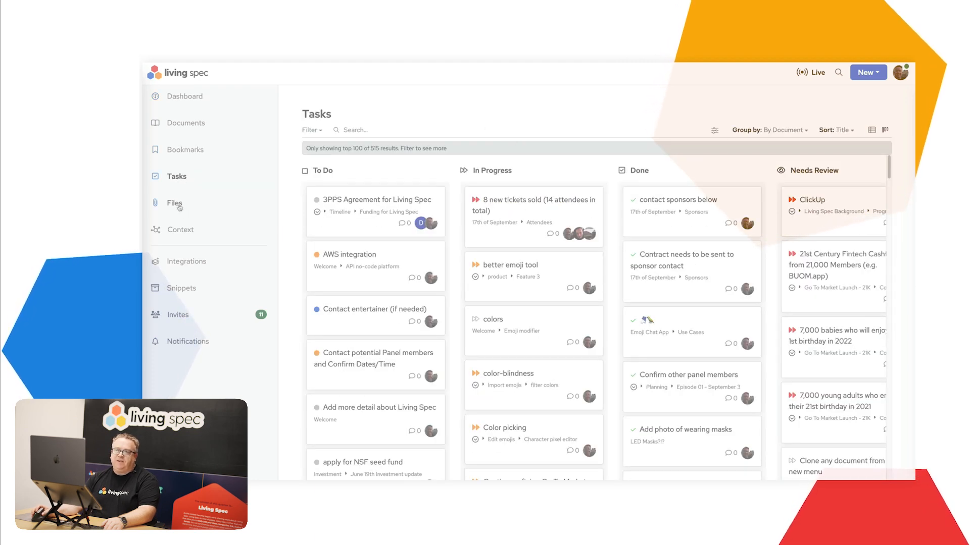
{"action": "left_click", "coordinate": [178, 204]}
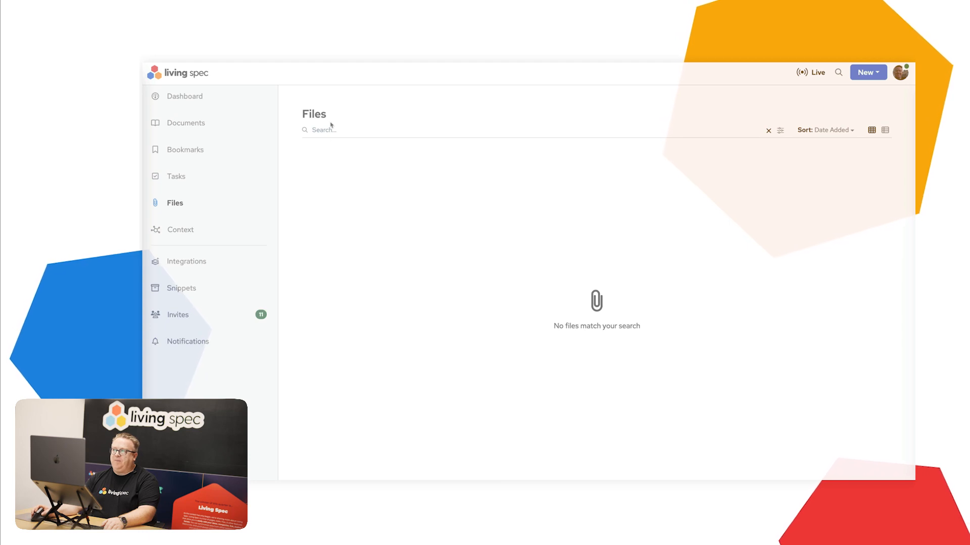
- Clear the filter on the overall file list and review the integrations, received invites and past week's notifications
{"action": "left_click", "coordinate": [768, 132]}
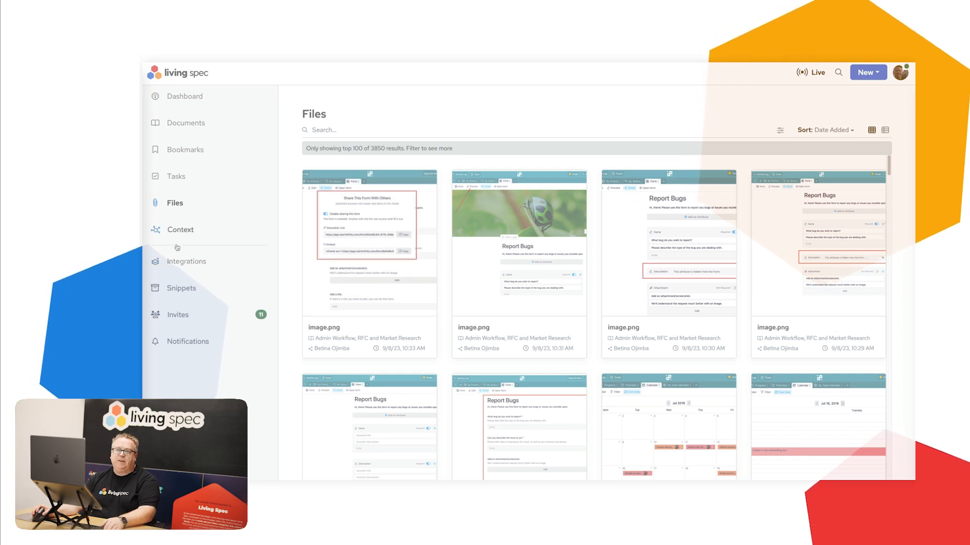
{"action": "left_click", "coordinate": [187, 261]}
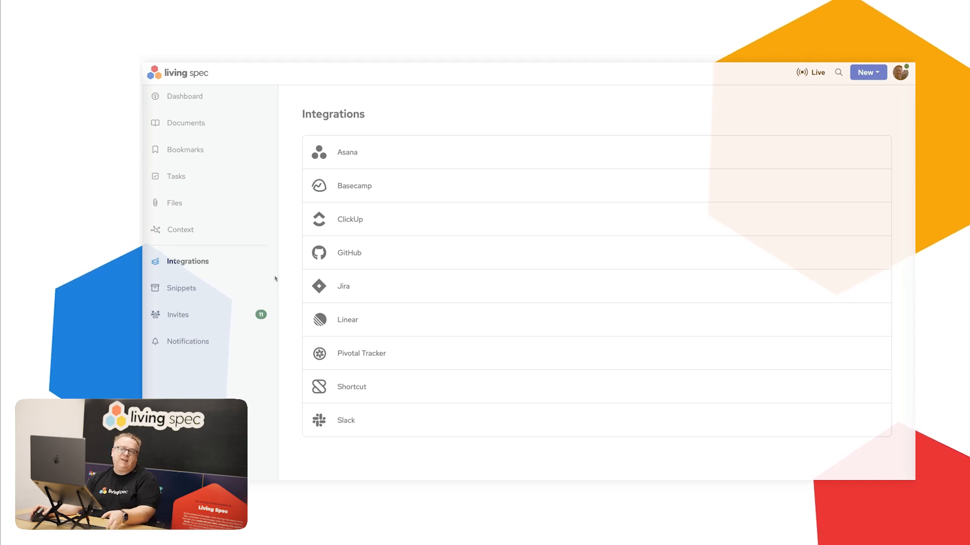
{"action": "left_click", "coordinate": [175, 316]}
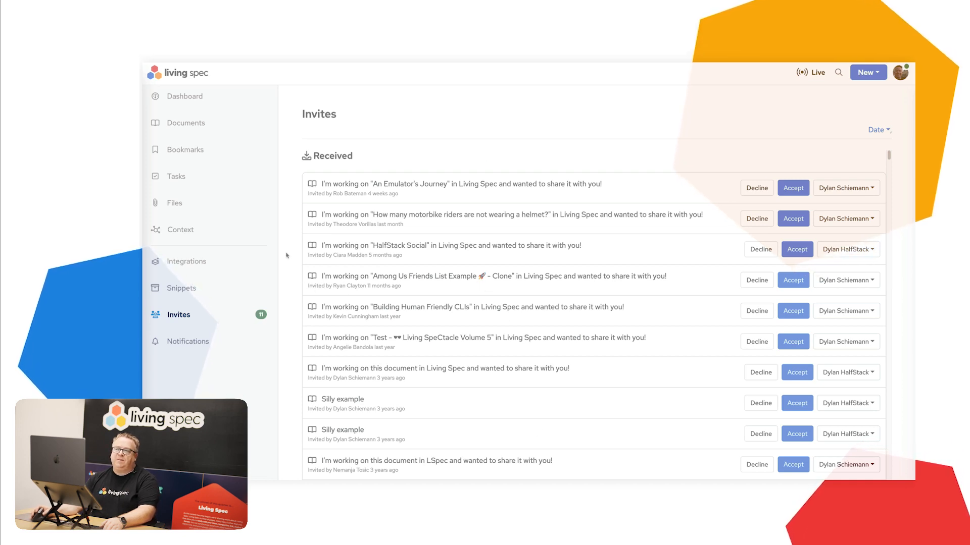
{"action": "left_click", "coordinate": [188, 341]}
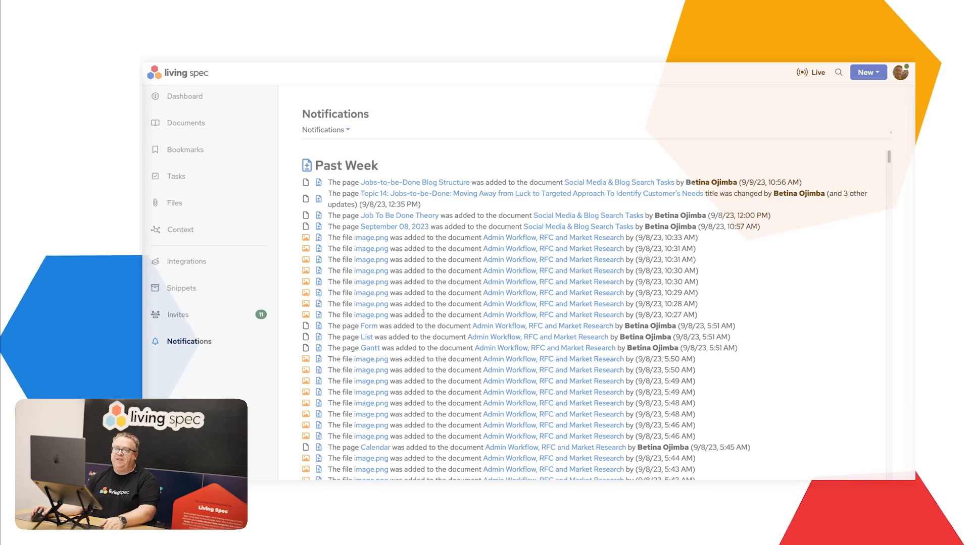
{"action": "scroll", "coordinate": [363, 268], "scroll_direction": "down", "scroll_amount": 1}
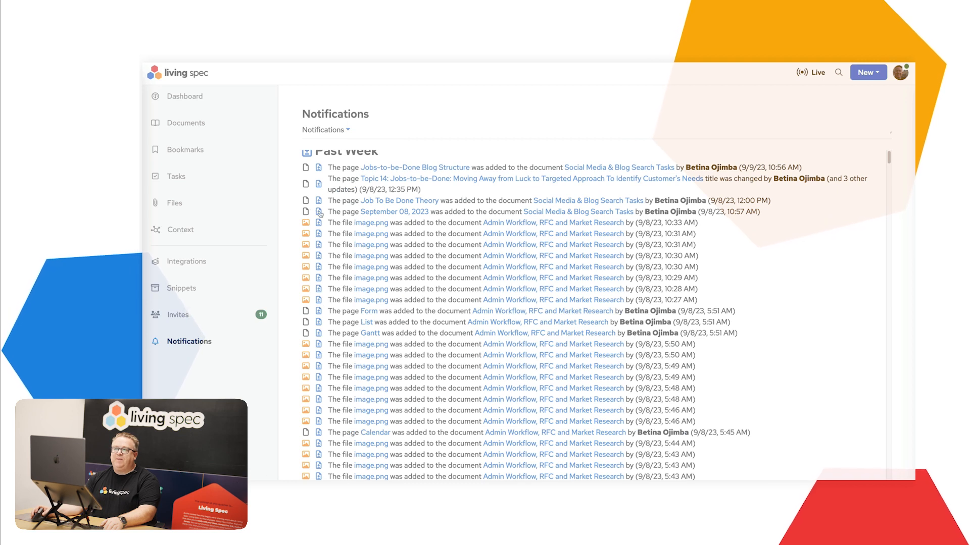
{"action": "left_click", "coordinate": [319, 201]}
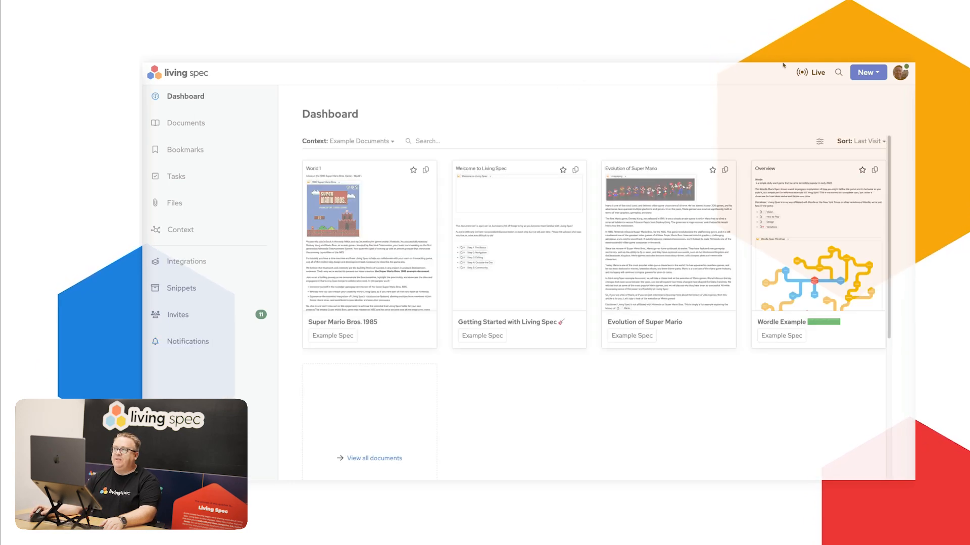
- View the profile's account information with its associated accounts and email addresses, and return to the dashboard
{"action": "left_click", "coordinate": [901, 74]}
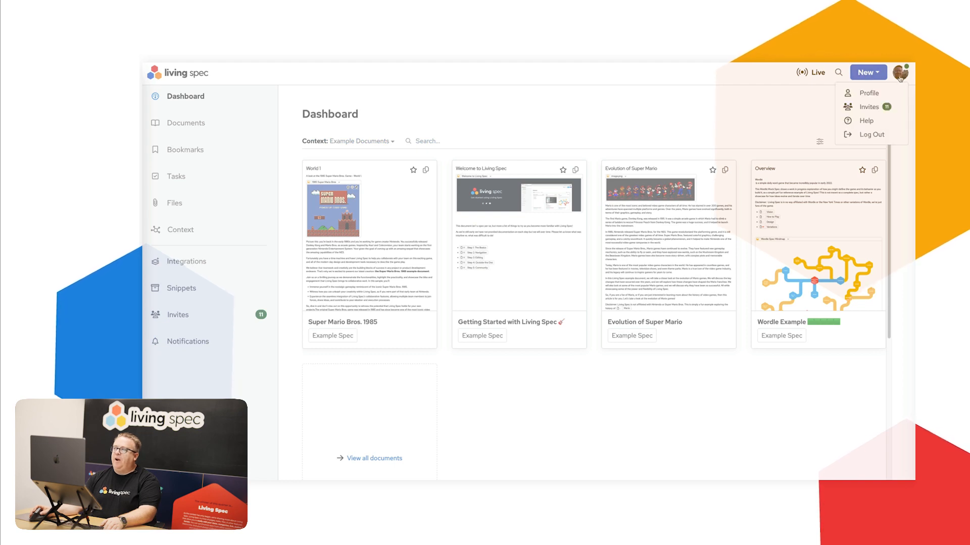
{"action": "left_click", "coordinate": [877, 94]}
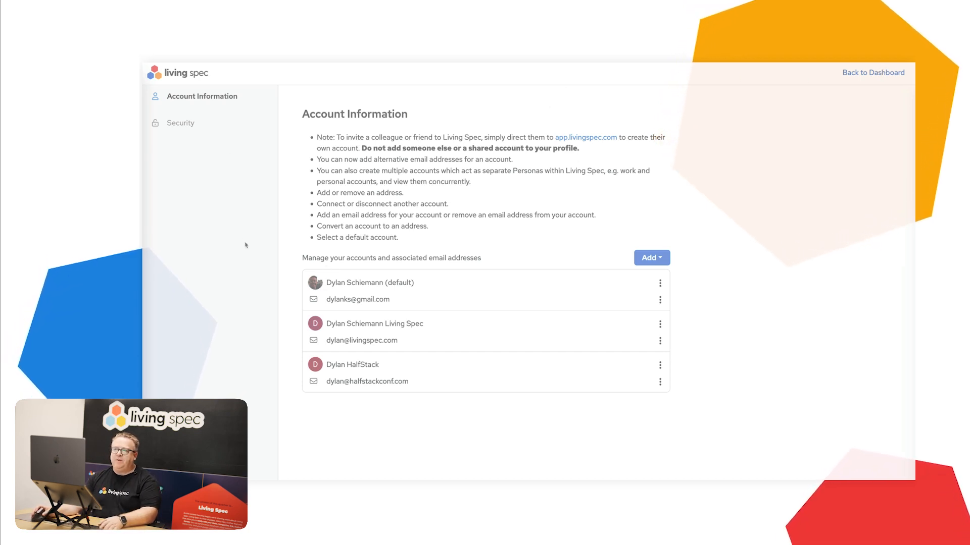
{"action": "left_click", "coordinate": [881, 73]}
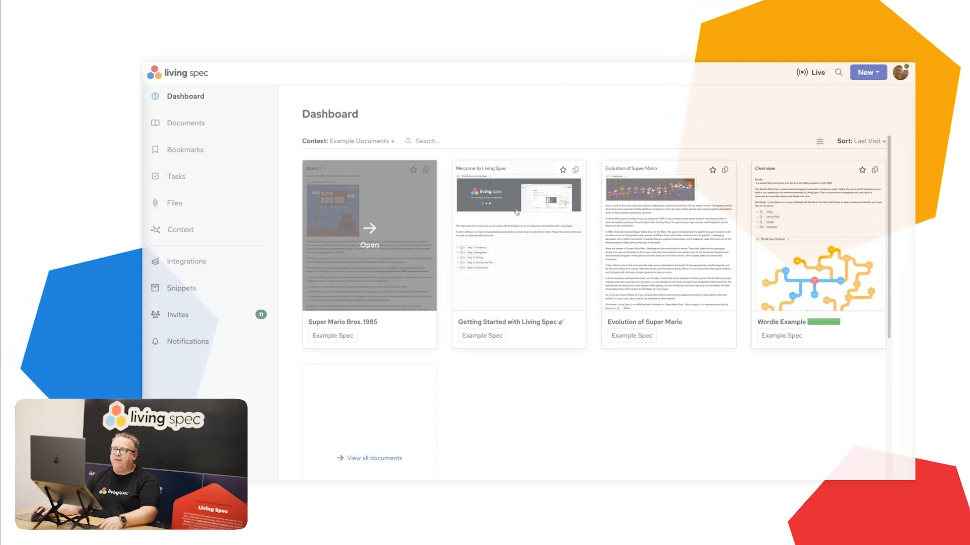
- Search the whole workspace for "halfst", review the matching documents, and clear and close the search
{"action": "left_click", "coordinate": [838, 72]}
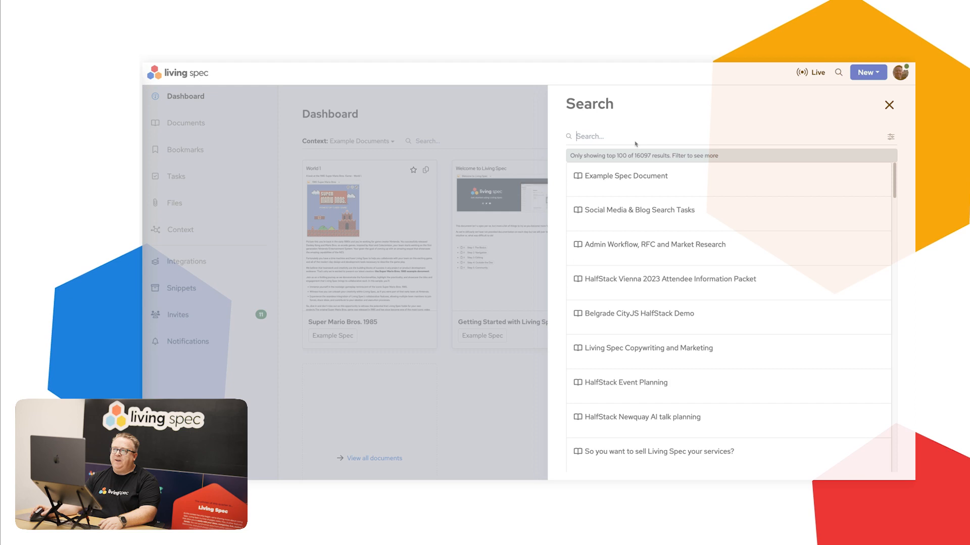
{"action": "type", "text": "halfsta"}
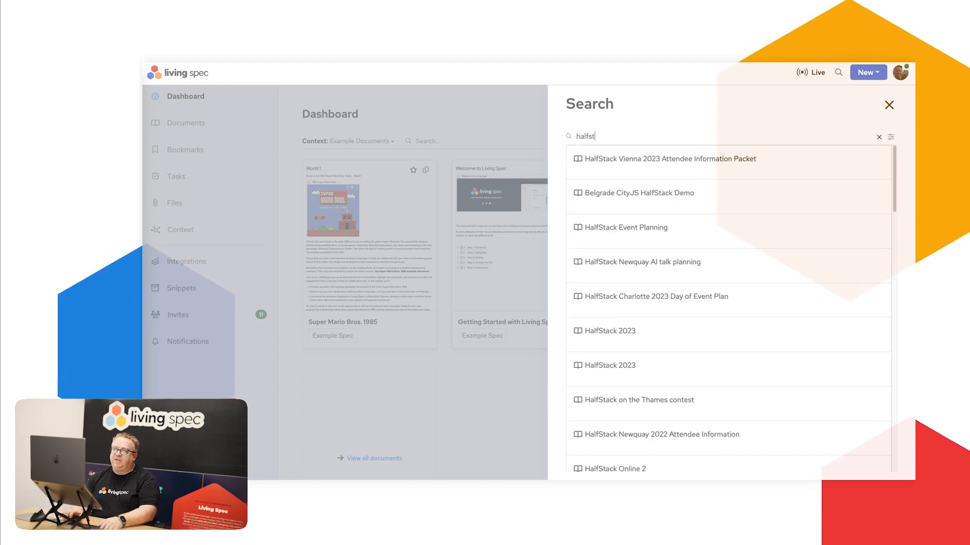
{"action": "key", "text": "BackSpace"}
{"action": "key", "text": "BackSpace"}
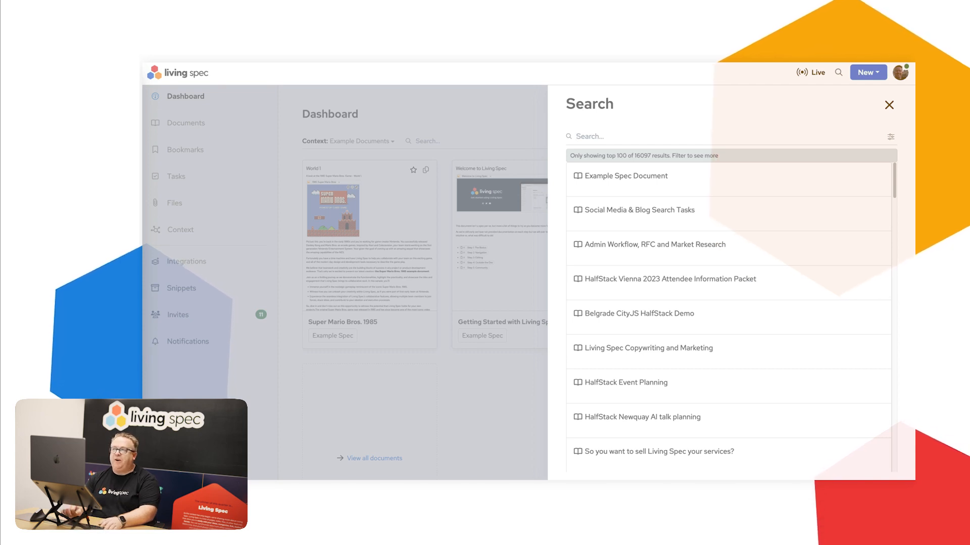
{"action": "left_click", "coordinate": [889, 105]}
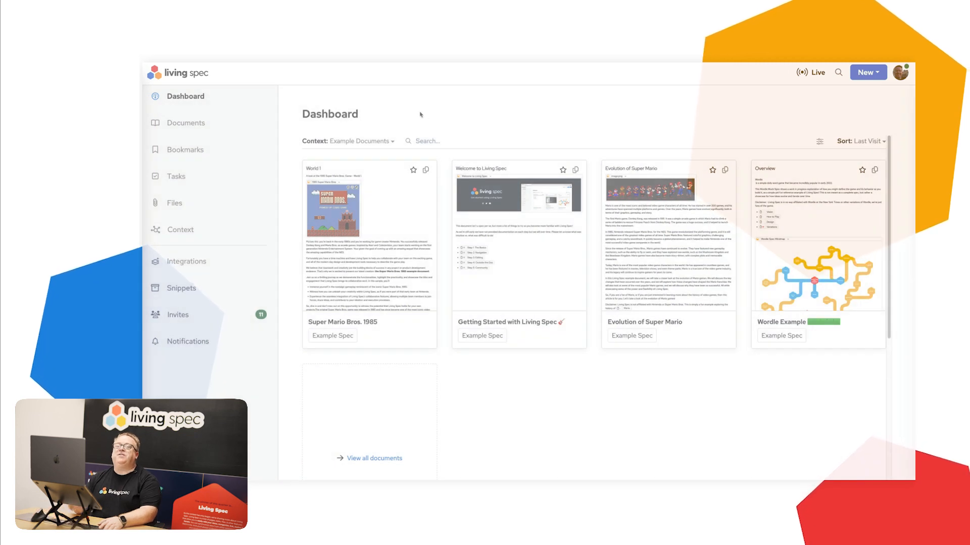